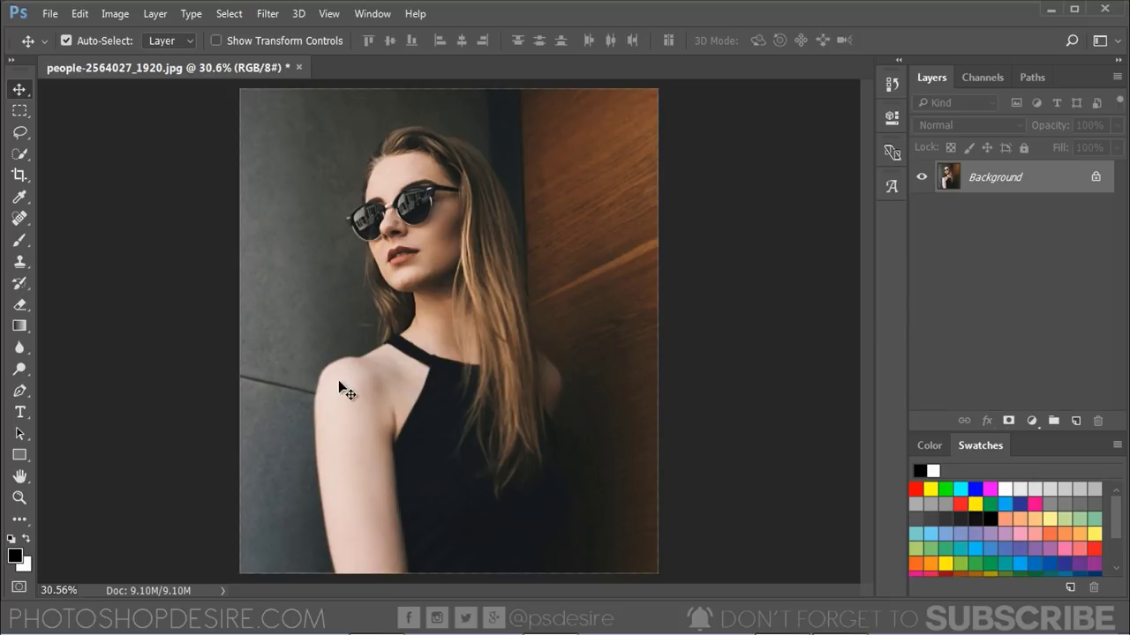
# - Duplicate the Background layer and desaturate the copy to greyscale
pyautogui.rightClick(996, 180)
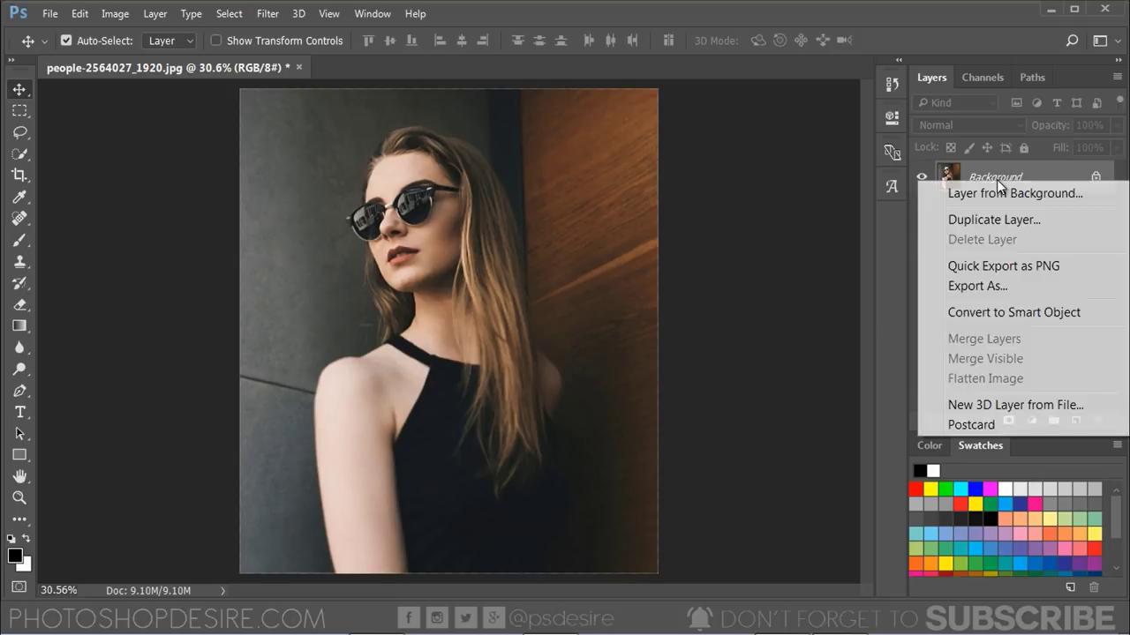
pyautogui.click(1030, 222)
pyautogui.click(720, 180)
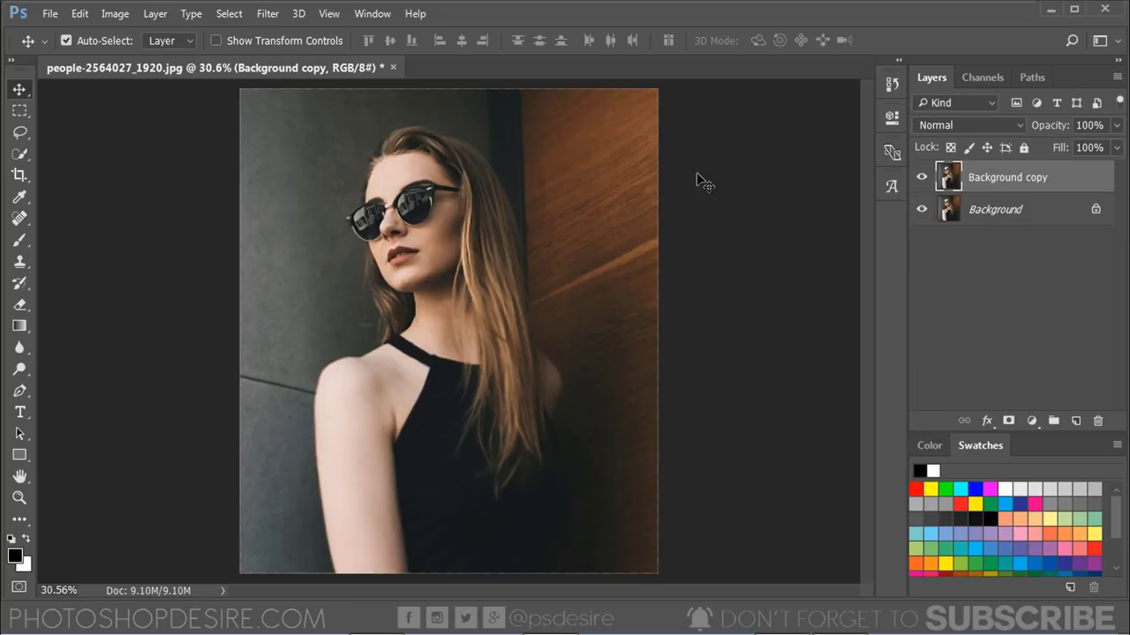
pyautogui.click(114, 16)
pyautogui.moveTo(304, 66)
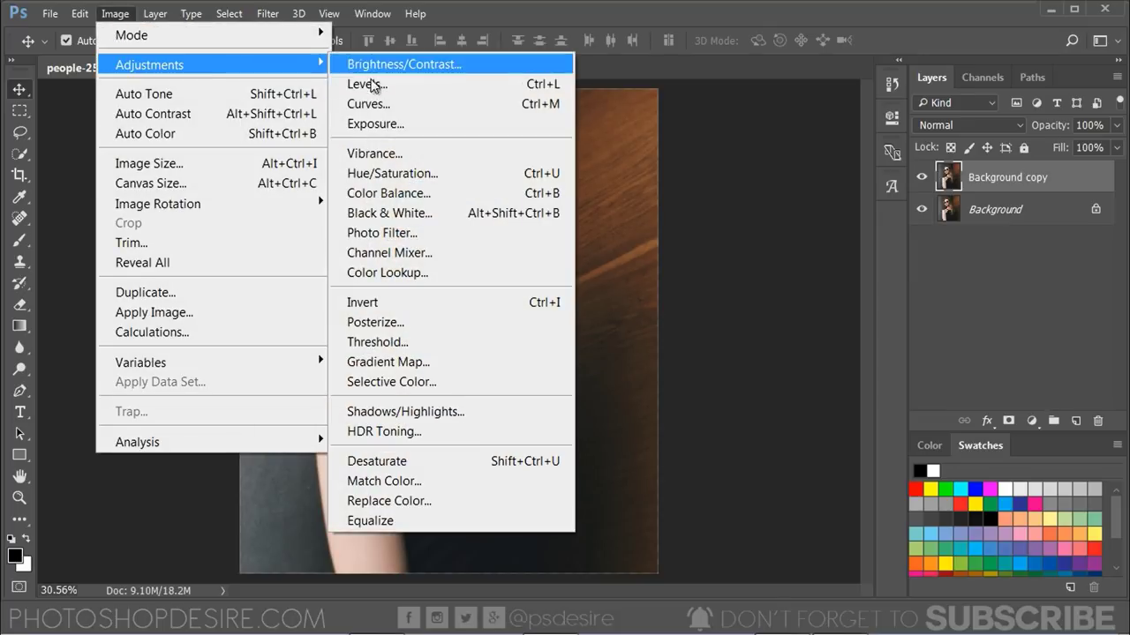
pyautogui.click(479, 462)
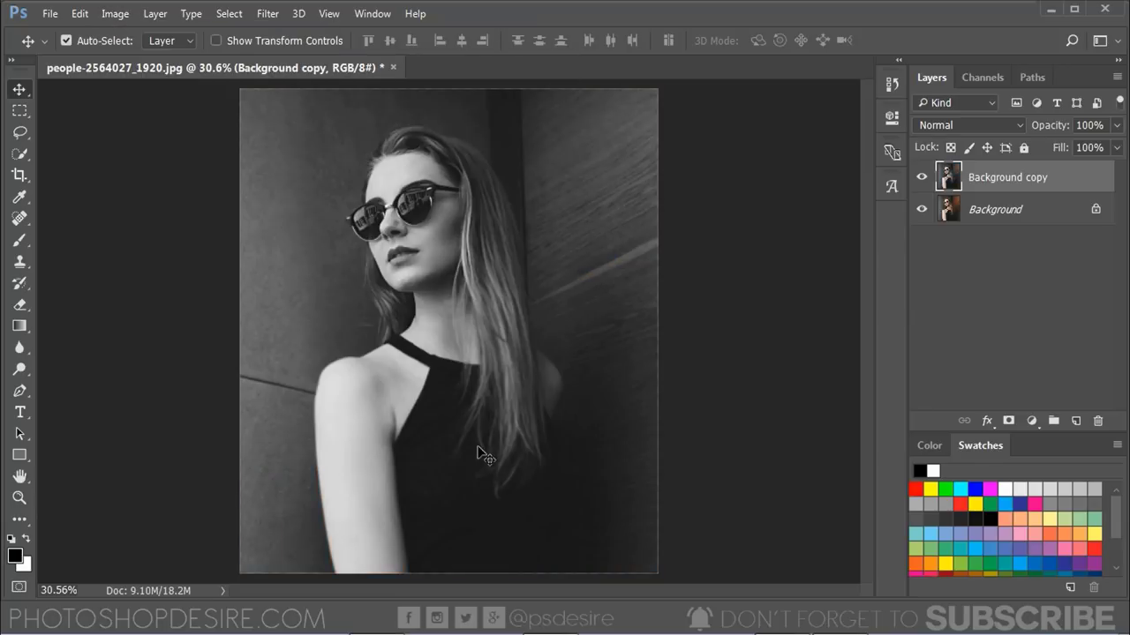
# - Apply a Gaussian Blur of about 3 pixels to the greyscale copy
pyautogui.click(269, 14)
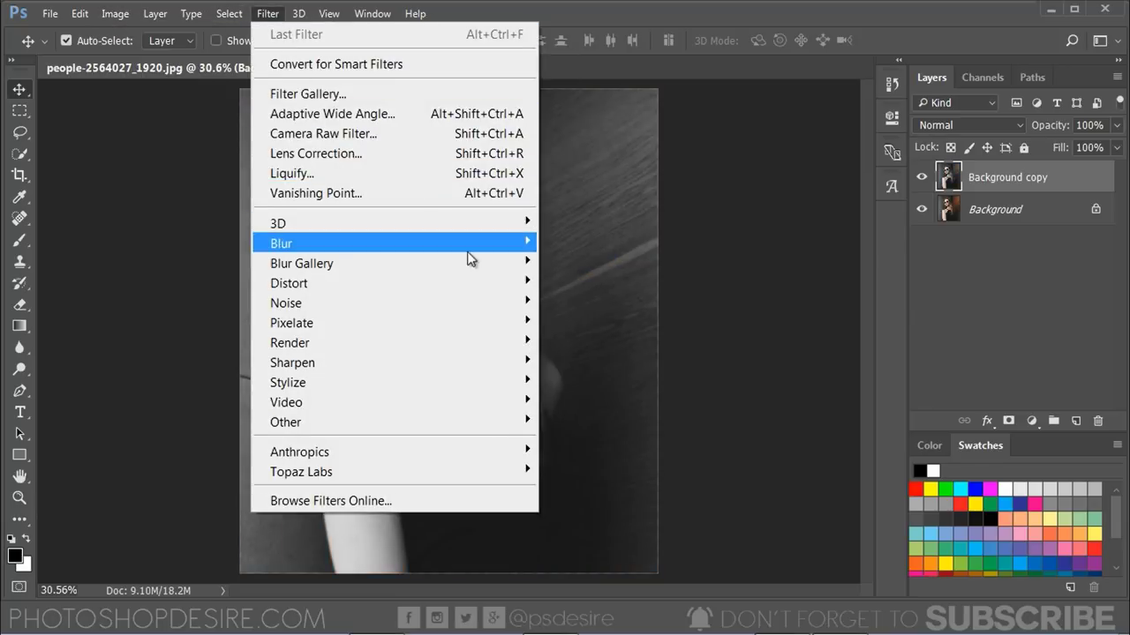
pyautogui.moveTo(486, 245)
pyautogui.click(631, 323)
pyautogui.moveTo(565, 115); pyautogui.dragTo(724, 112)
pyautogui.moveTo(613, 362); pyautogui.dragTo(632, 364)
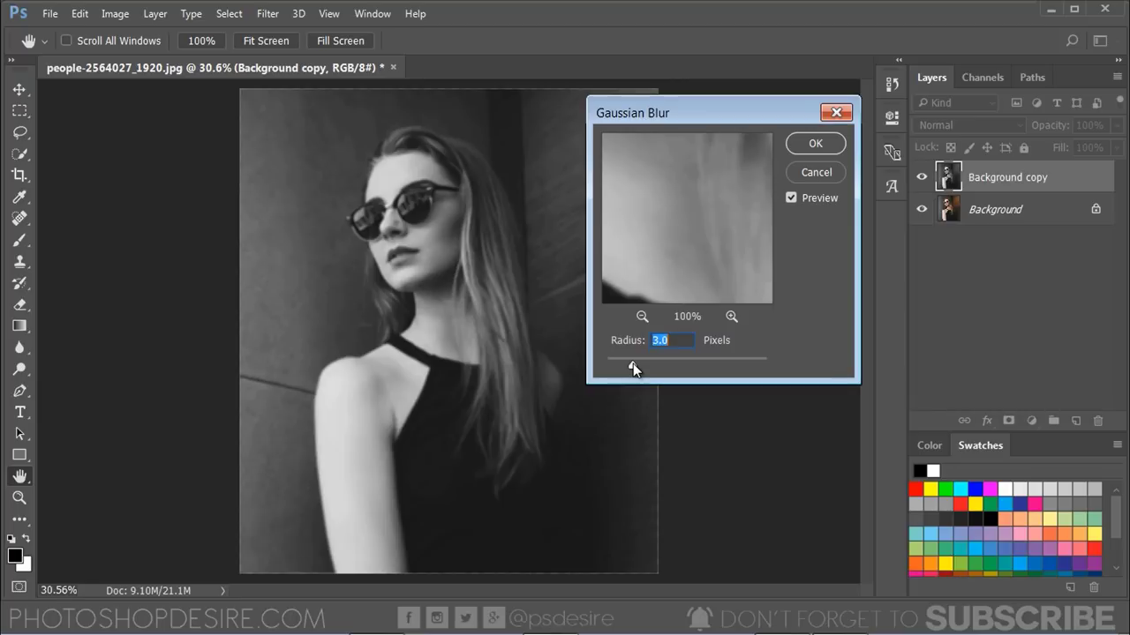
pyautogui.click(823, 147)
pyautogui.press('v')
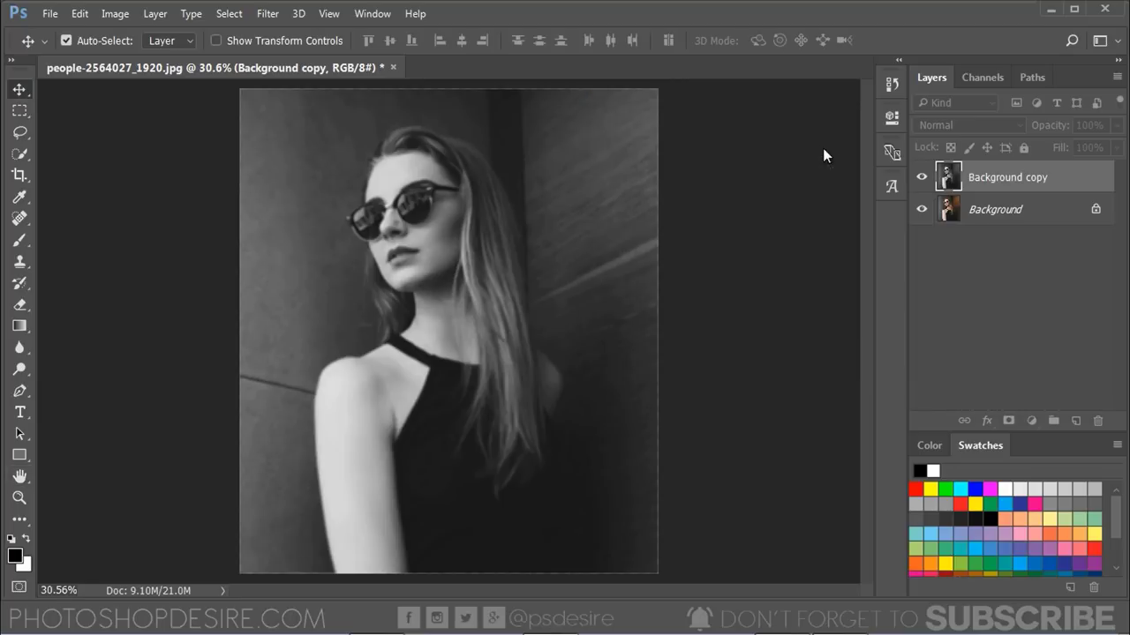
# - Save the document as MAP.psd, then delete the Background copy layer
pyautogui.click(50, 14)
pyautogui.click(196, 241)
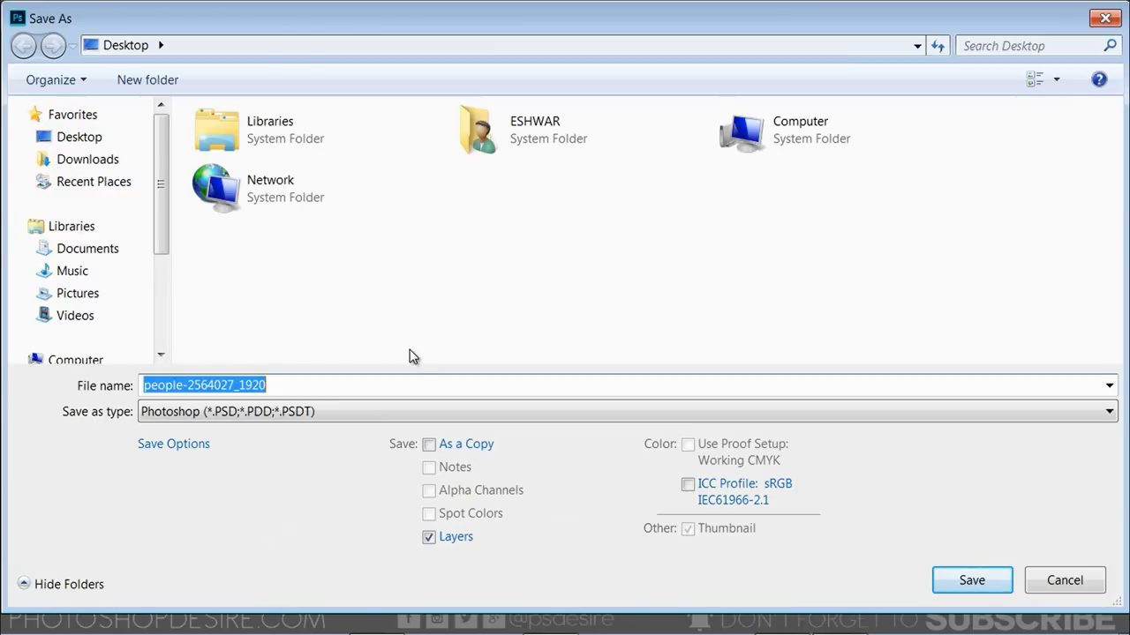
pyautogui.write('MAP')
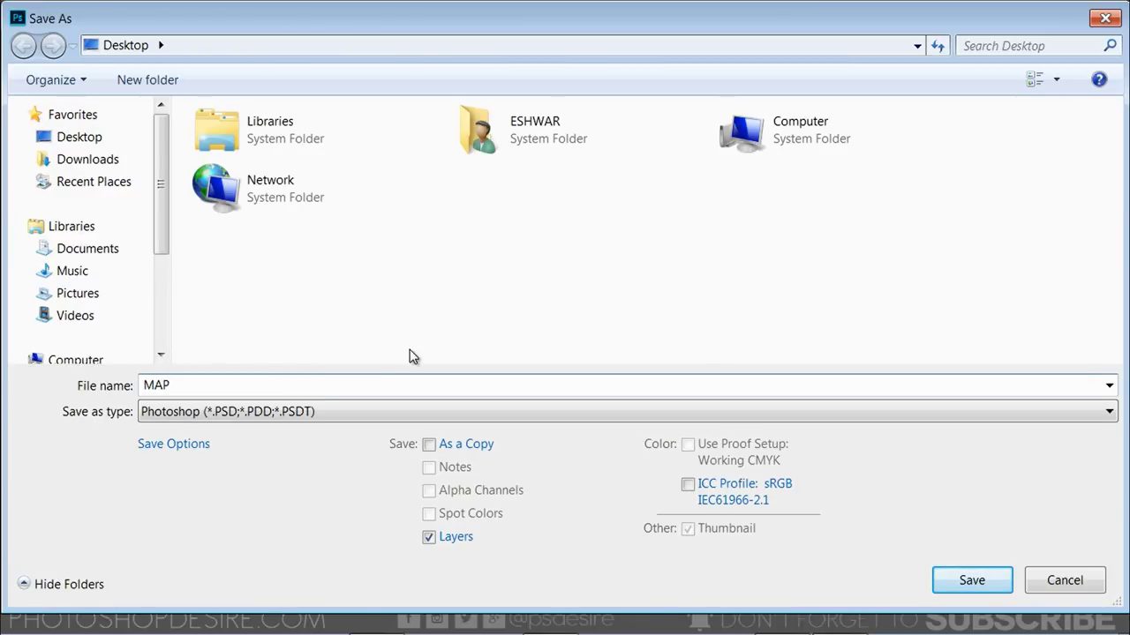
pyautogui.click(958, 580)
pyautogui.click(788, 183)
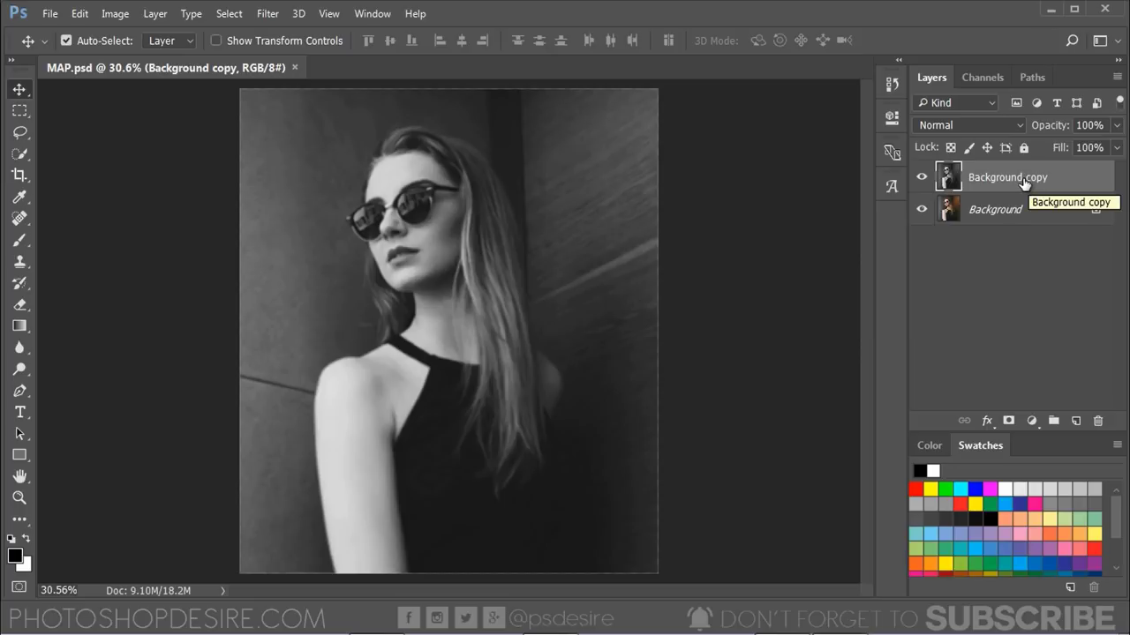
pyautogui.moveTo(1026, 183); pyautogui.dragTo(1097, 421)
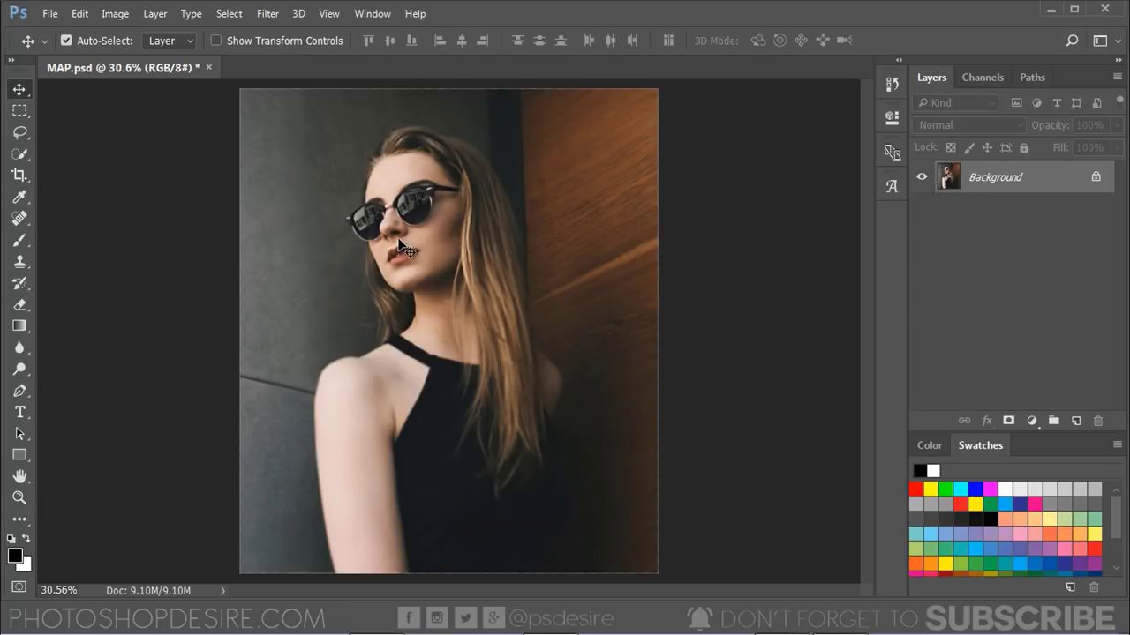
# - Place the clock tattoo image as an embedded layer, positioned bottom-left over the arm
pyautogui.click(49, 14)
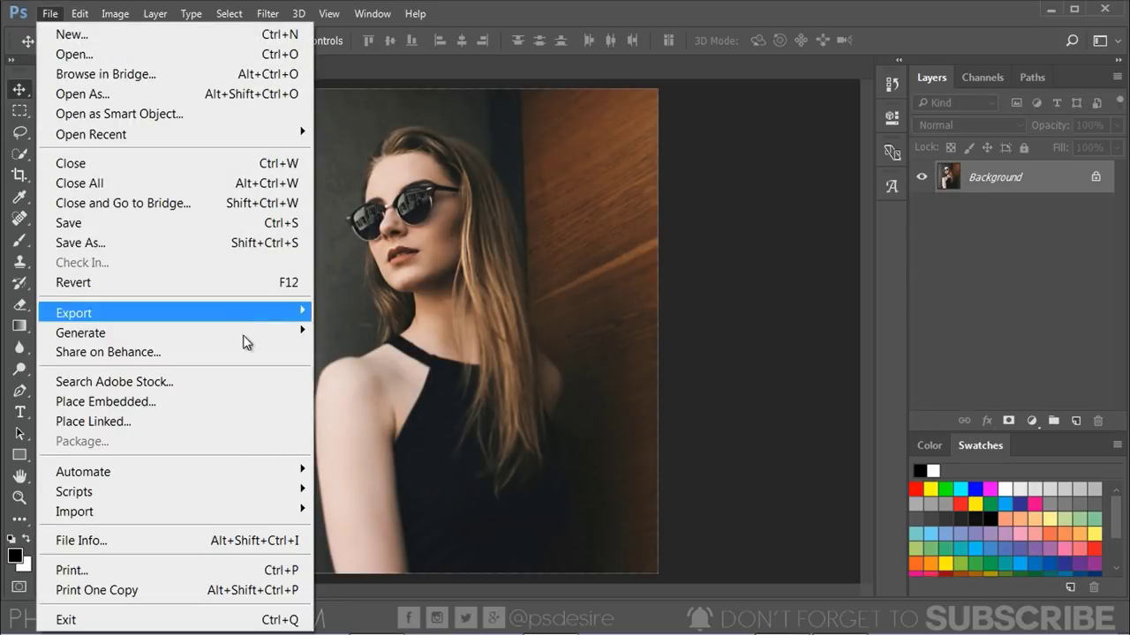
pyautogui.click(269, 404)
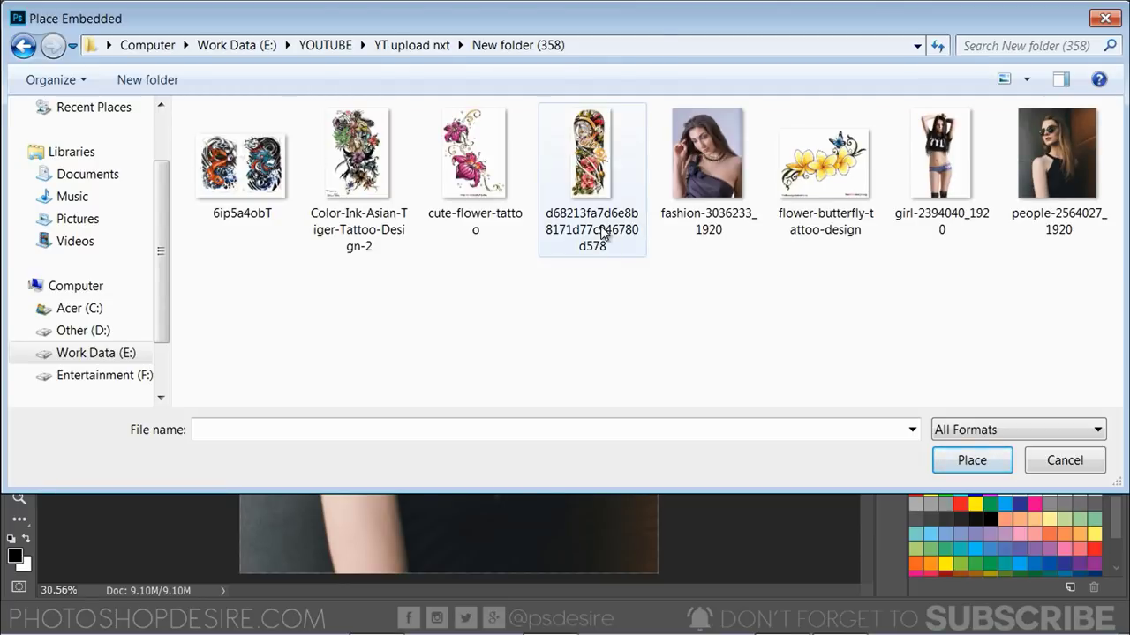
pyautogui.click(600, 261)
pyautogui.click(945, 460)
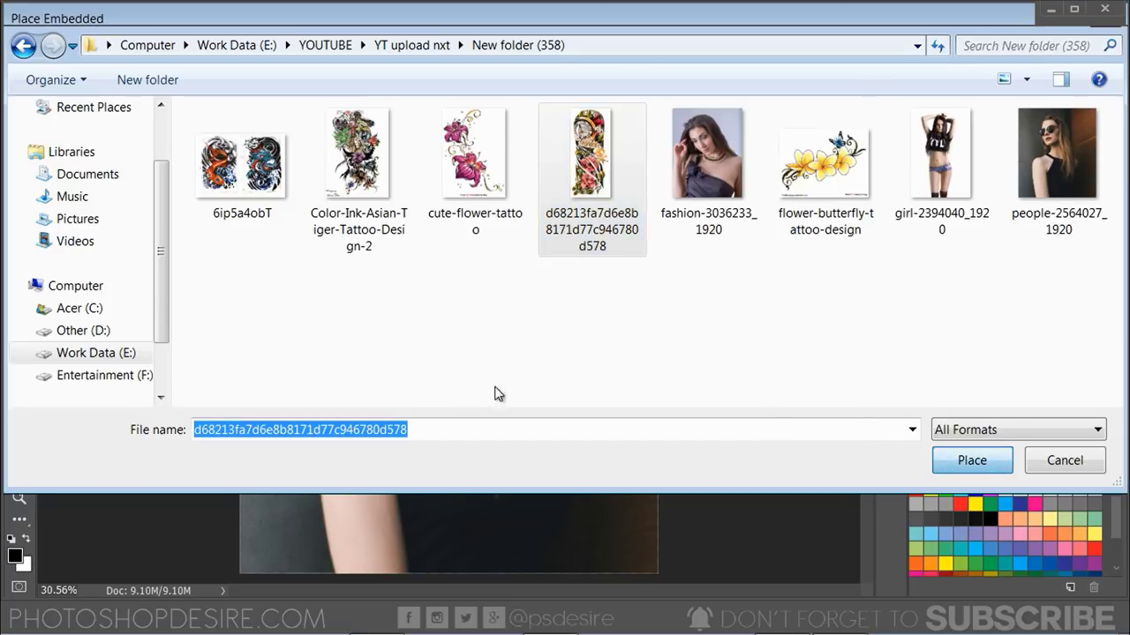
pyautogui.moveTo(477, 318); pyautogui.dragTo(364, 450)
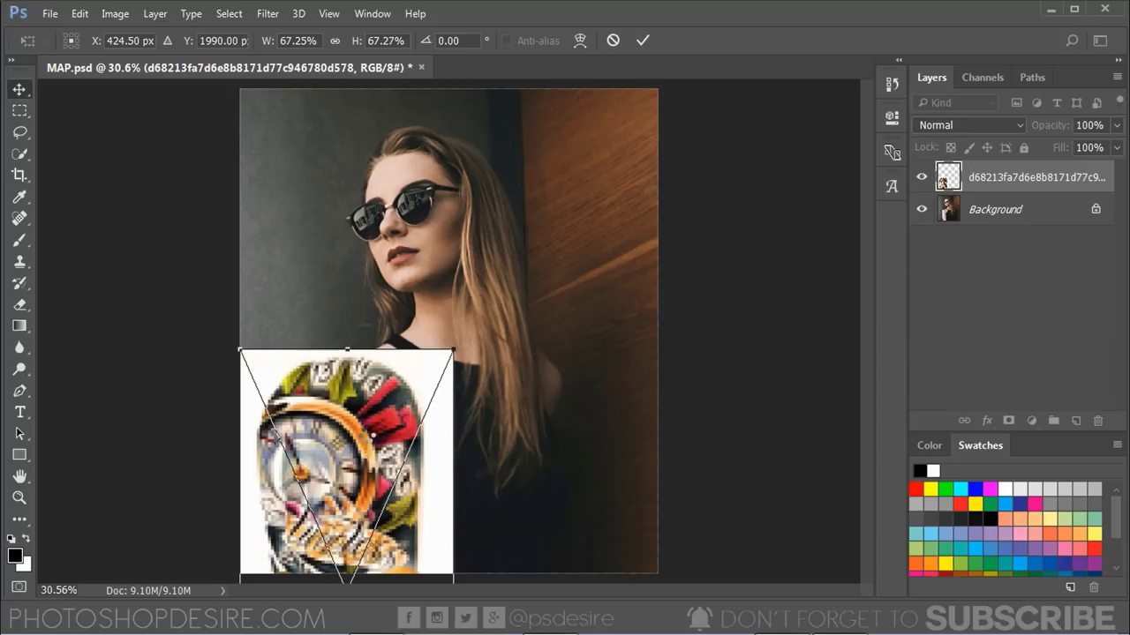
pyautogui.press('Return')
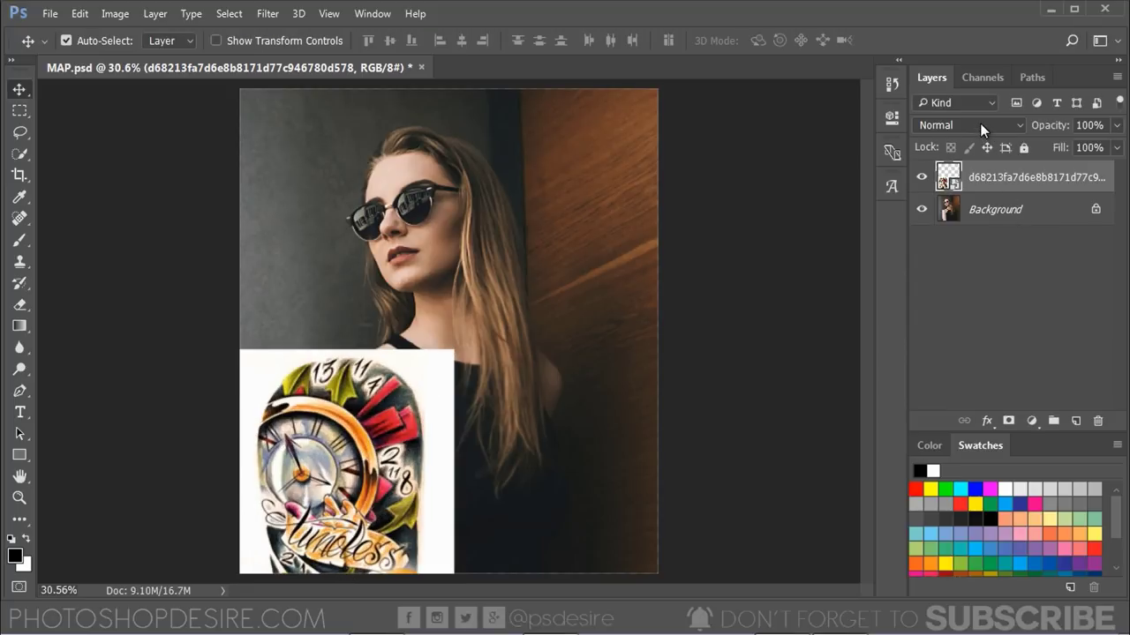
# - Set the tattoo layer to Multiply and nudge it slightly right onto the arm
pyautogui.click(980, 124)
pyautogui.click(954, 188)
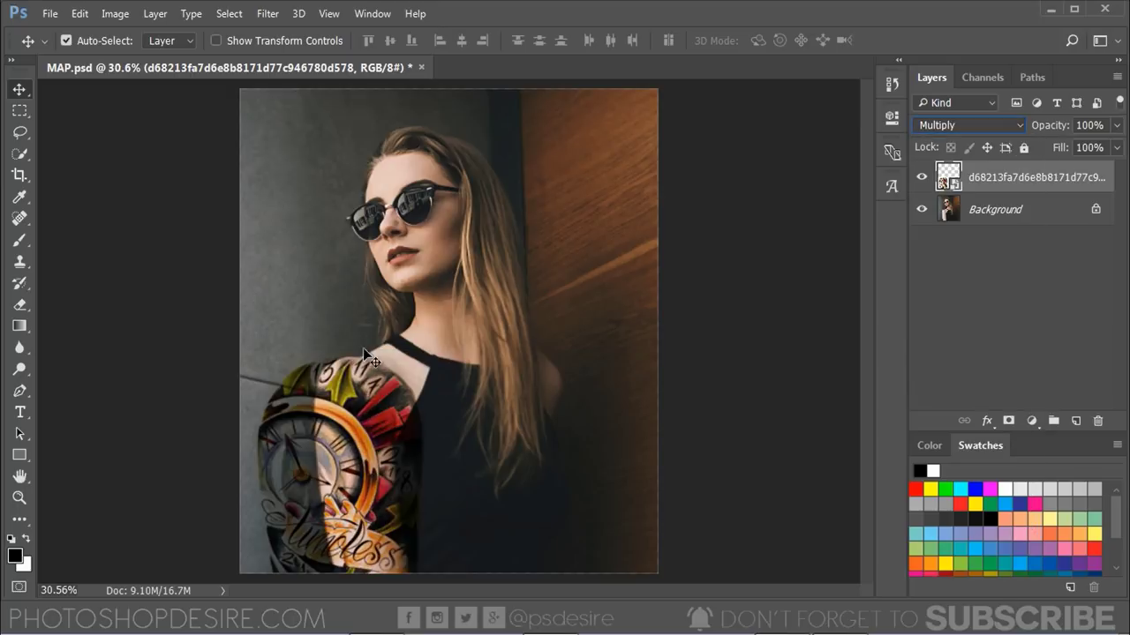
pyautogui.moveTo(328, 493); pyautogui.dragTo(359, 473)
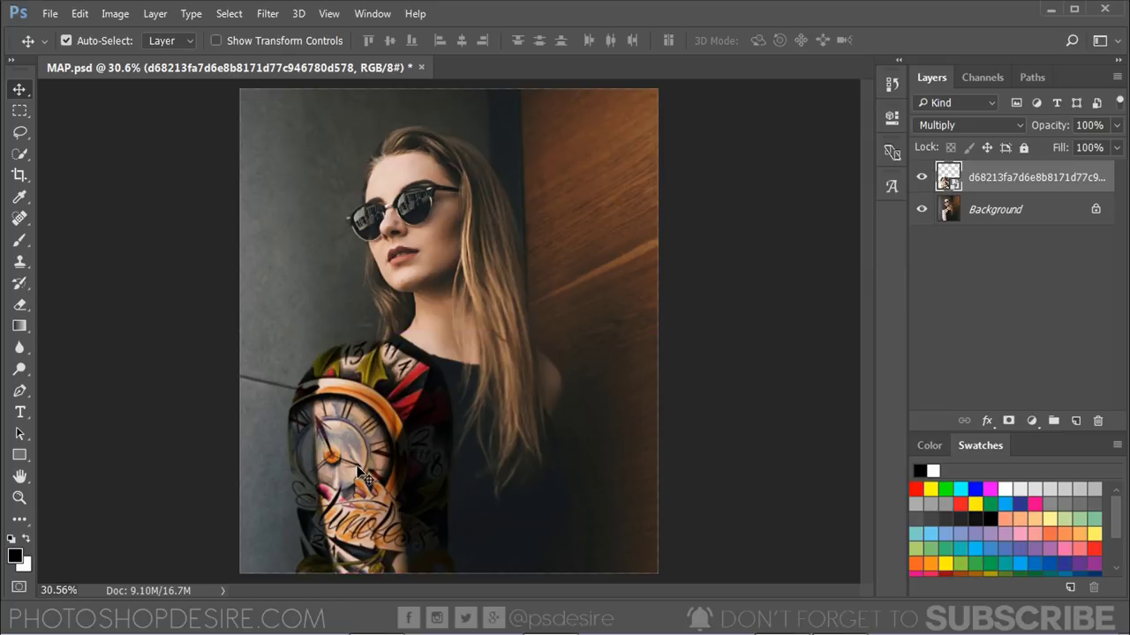
# - Use Free Transform to shrink the tattoo slightly and move it up-right onto the shoulder
pyautogui.click(78, 13)
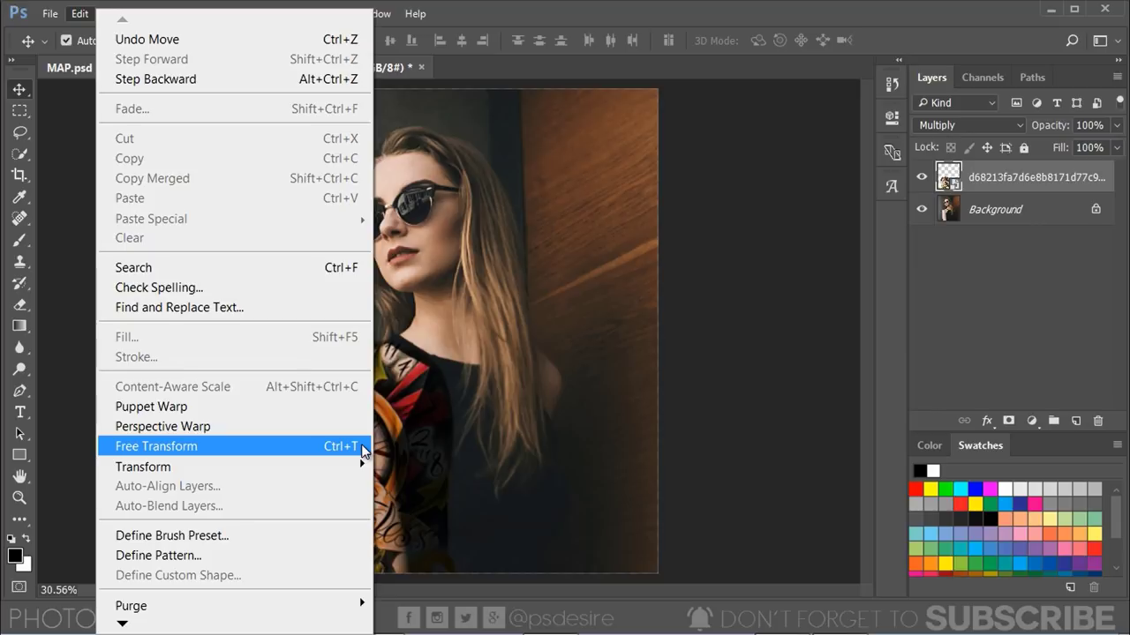
pyautogui.click(361, 444)
pyautogui.moveTo(483, 333); pyautogui.dragTo(443, 385)
pyautogui.moveTo(397, 442); pyautogui.dragTo(416, 392)
pyautogui.press('Return')
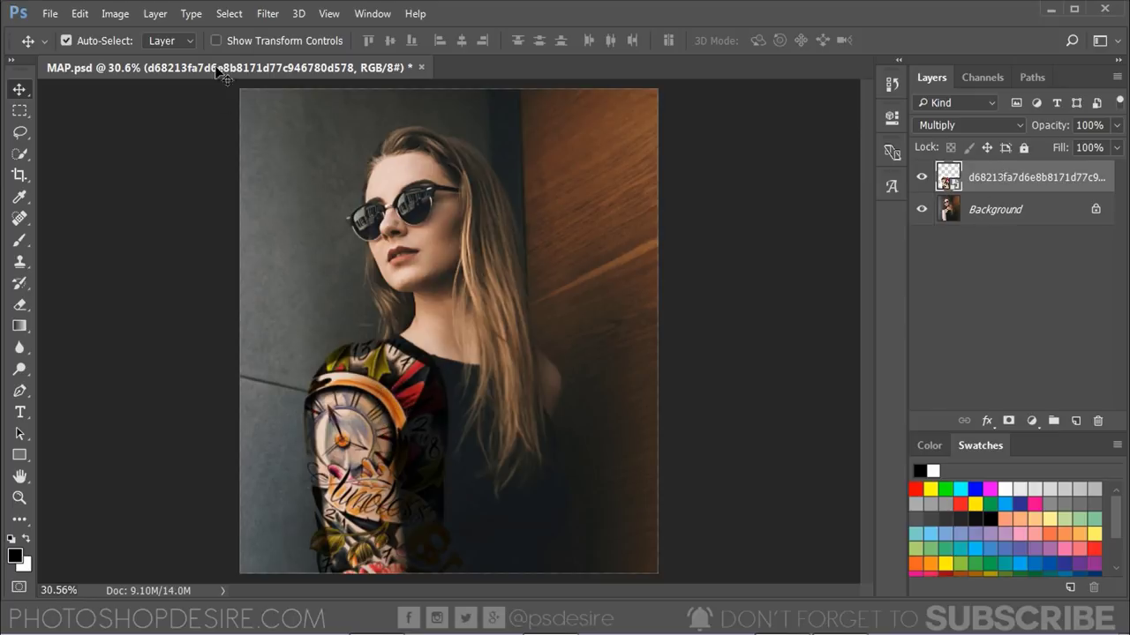
pyautogui.click(268, 13)
pyautogui.moveTo(469, 289)
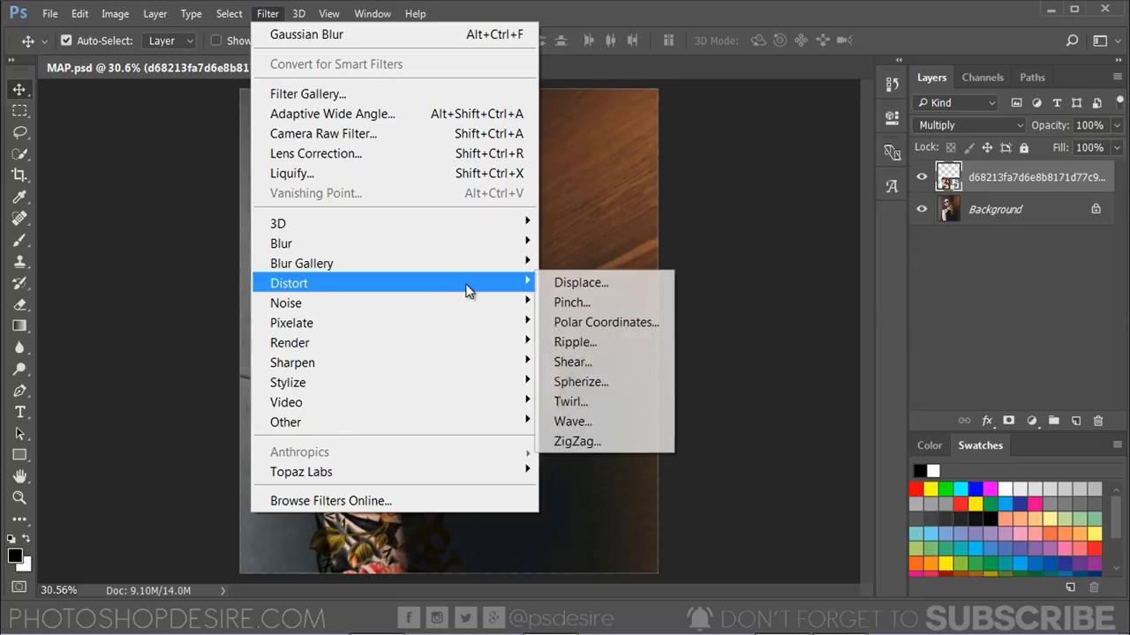
# - Set the Displace filter to a horizontal scale of 5 with Stretch to Fit
pyautogui.click(633, 281)
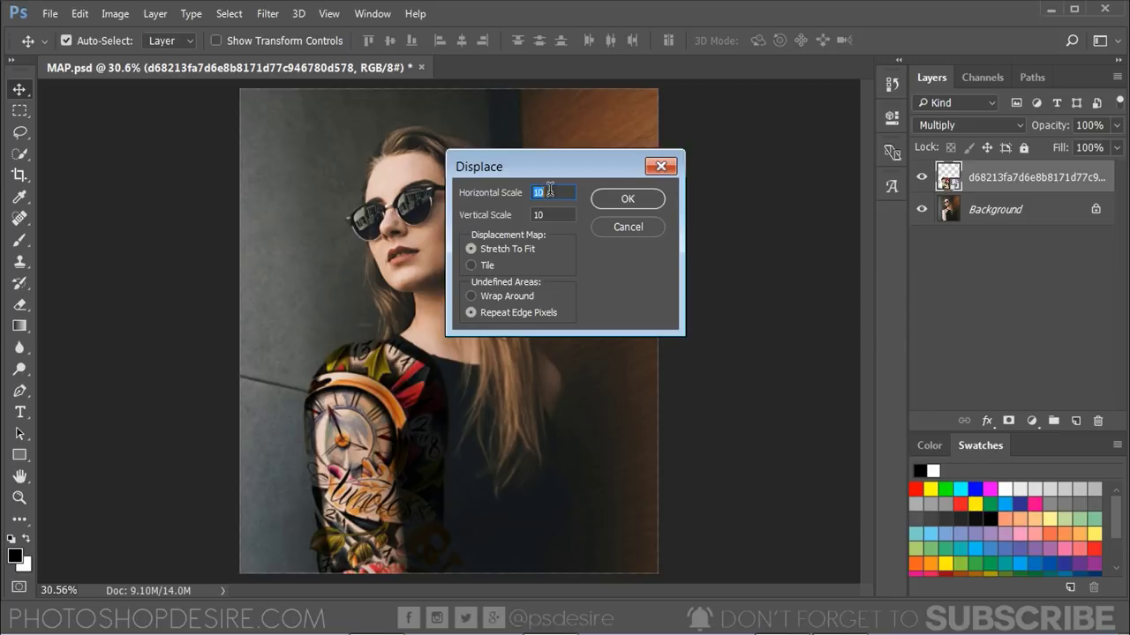
pyautogui.write('5')
pyautogui.press('Tab')
pyautogui.click(510, 251)
pyautogui.click(612, 203)
# - Choose MAP.psd from the Desktop as the displacement map
pyautogui.click(104, 138)
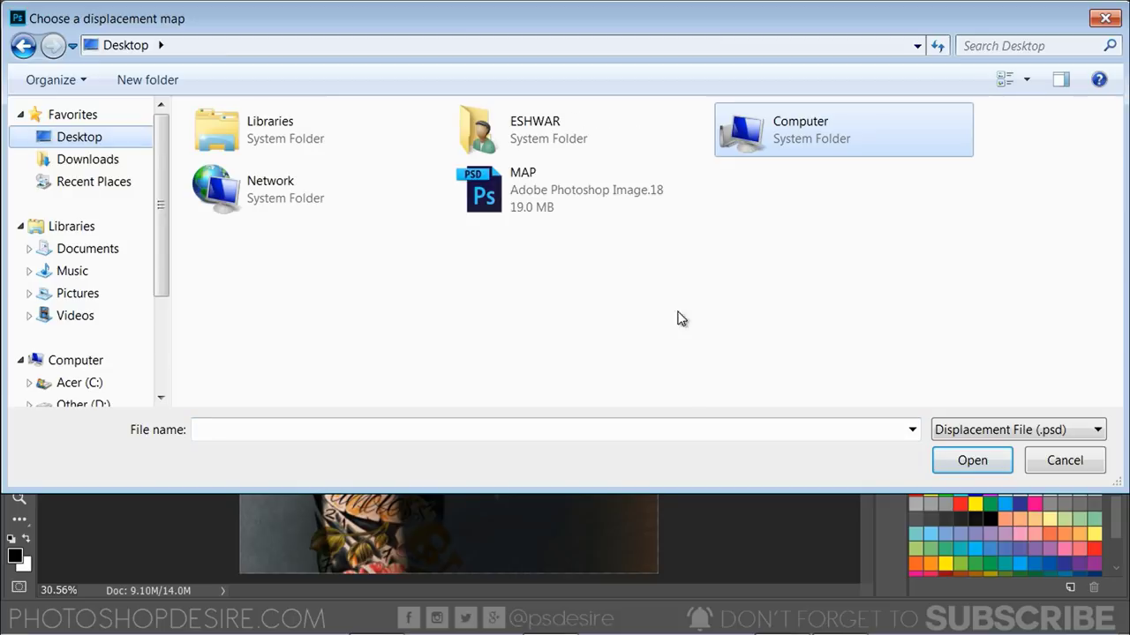
pyautogui.click(568, 198)
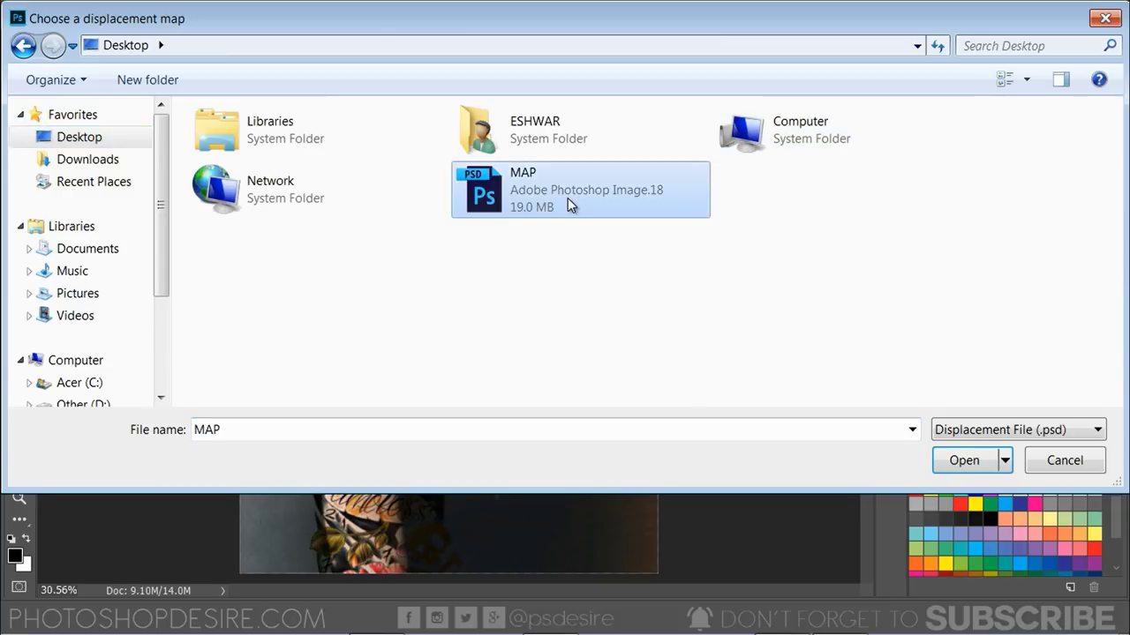
pyautogui.click(963, 459)
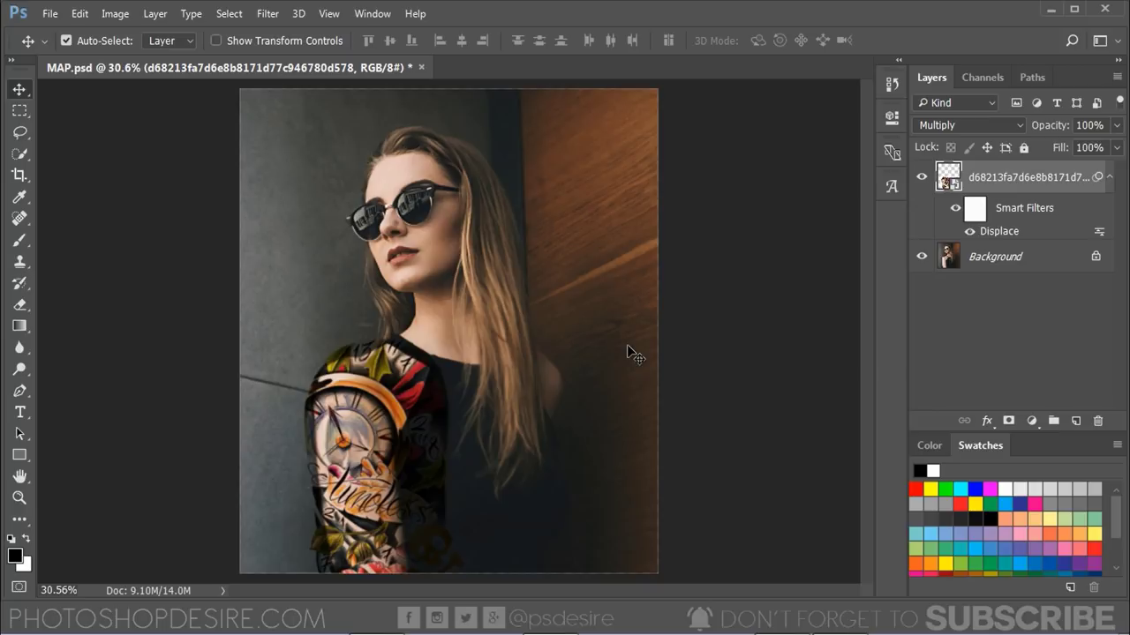
# - Apply a 0.7-pixel Gaussian Blur to the tattoo layer
pyautogui.click(267, 19)
pyautogui.moveTo(498, 240)
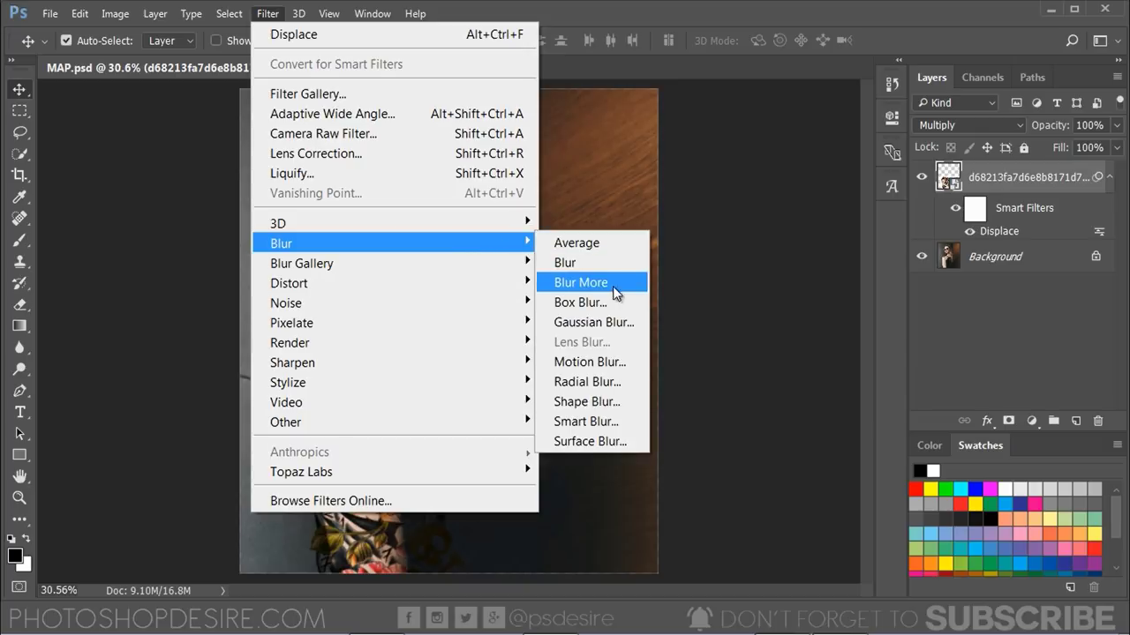
pyautogui.click(593, 322)
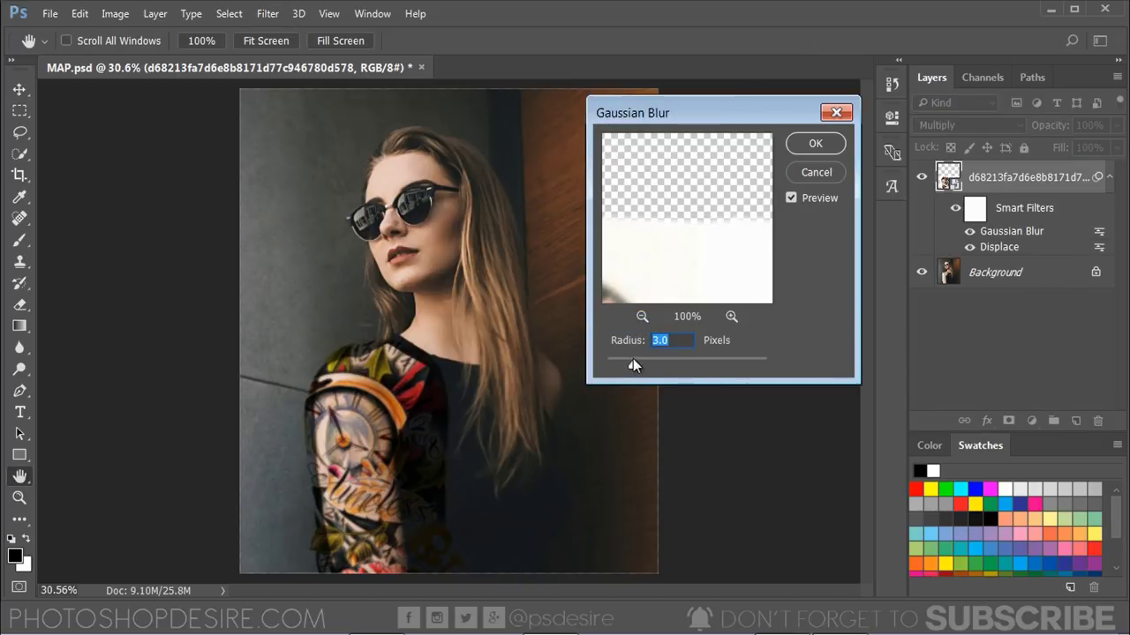
pyautogui.moveTo(630, 362); pyautogui.dragTo(609, 367)
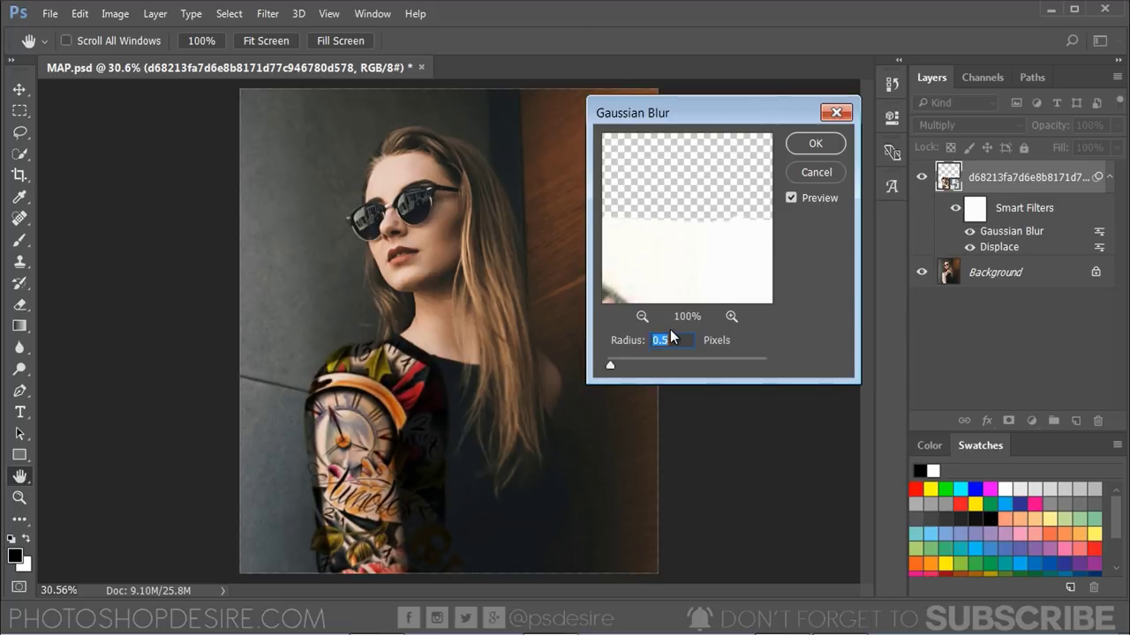
pyautogui.click(804, 146)
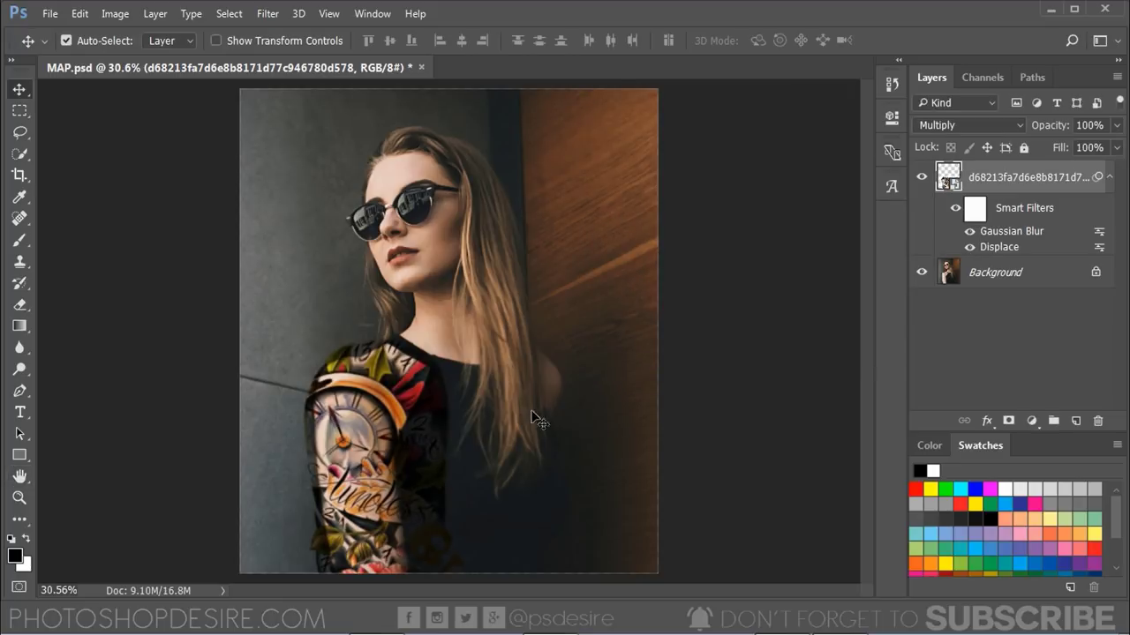
# - Rename the tattoo layer to 'Tattoo'
pyautogui.doubleClick(1023, 179)
pyautogui.write('Tattoo')
pyautogui.press('Return')
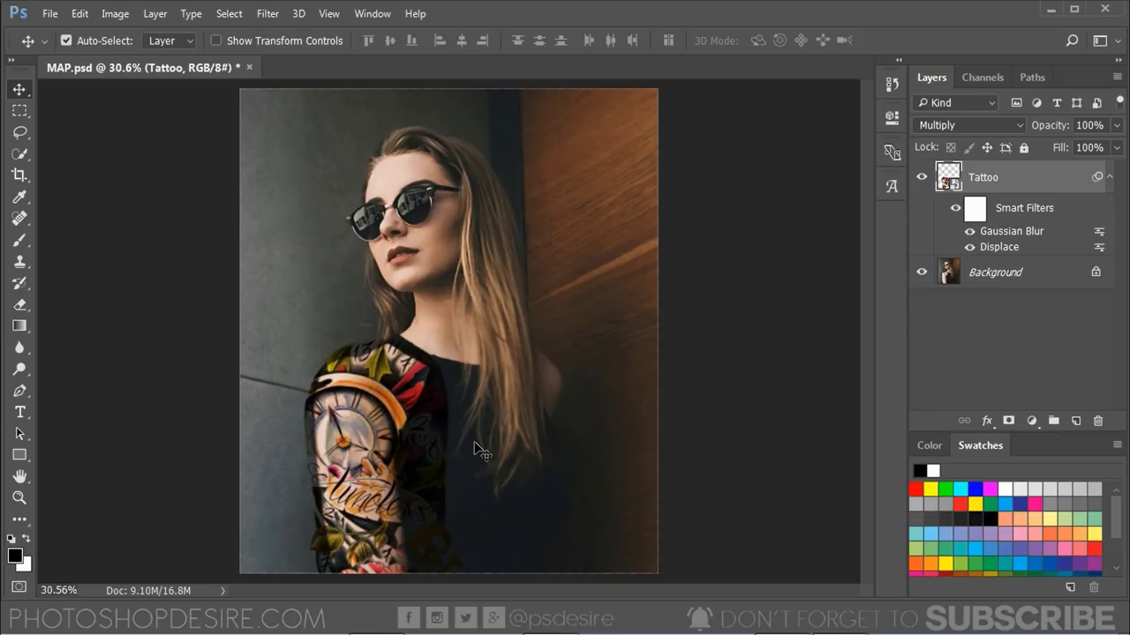
# - Add a black layer mask and paint white with a 125 px brush to reveal the tattoo on the arm
pyautogui.keyDown('alt'); pyautogui.click(1009, 421); pyautogui.keyUp('alt')
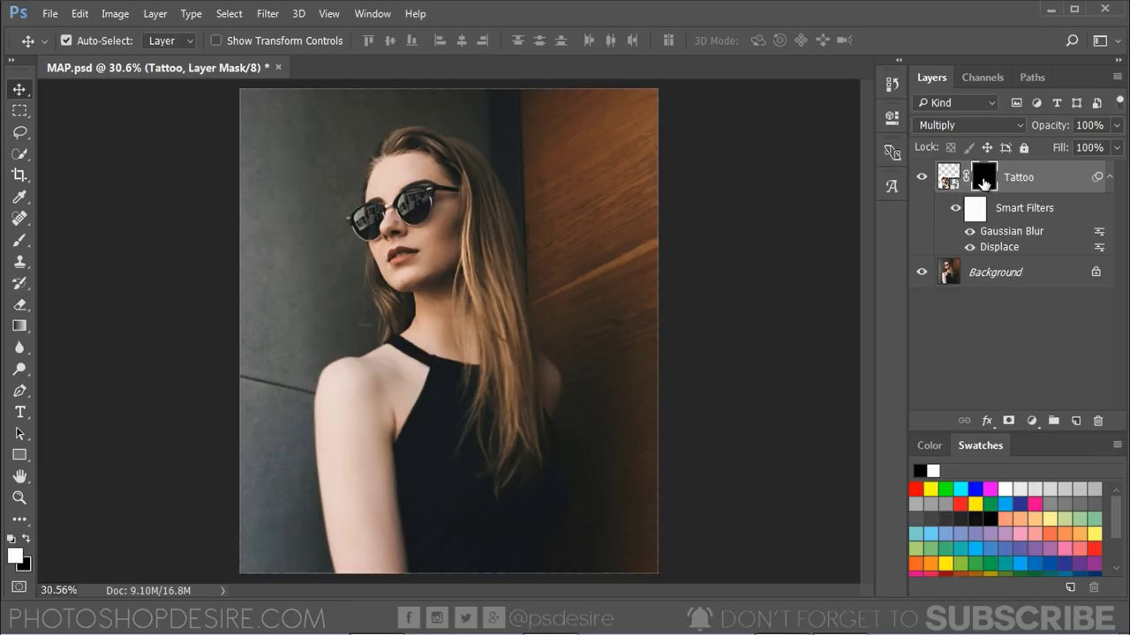
pyautogui.scroll(1, 368, 543)
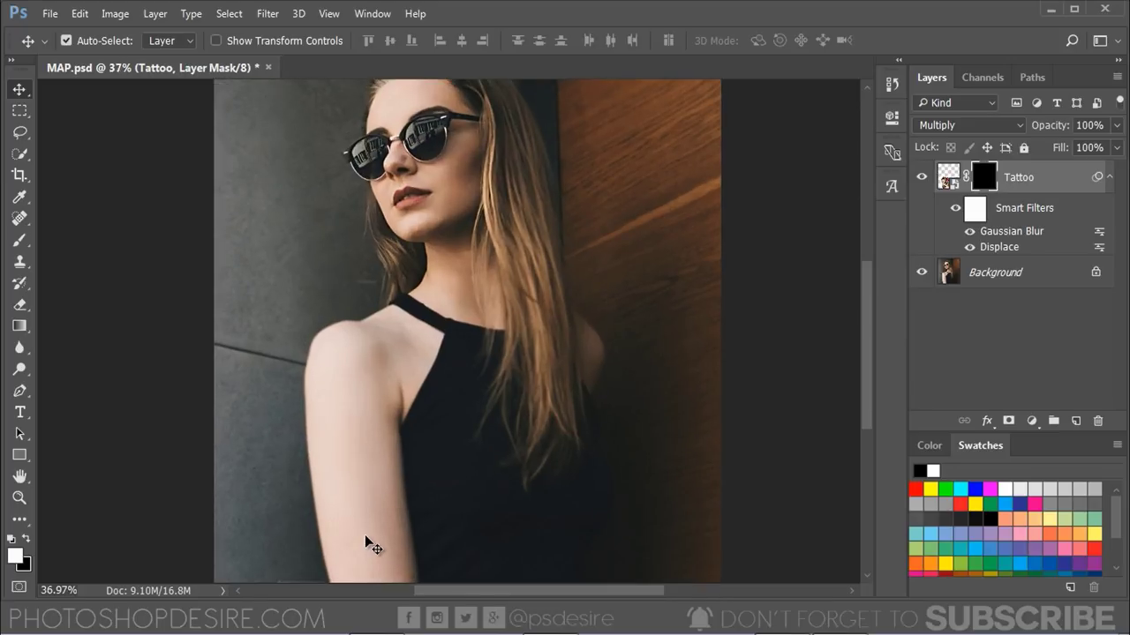
pyautogui.click(22, 245)
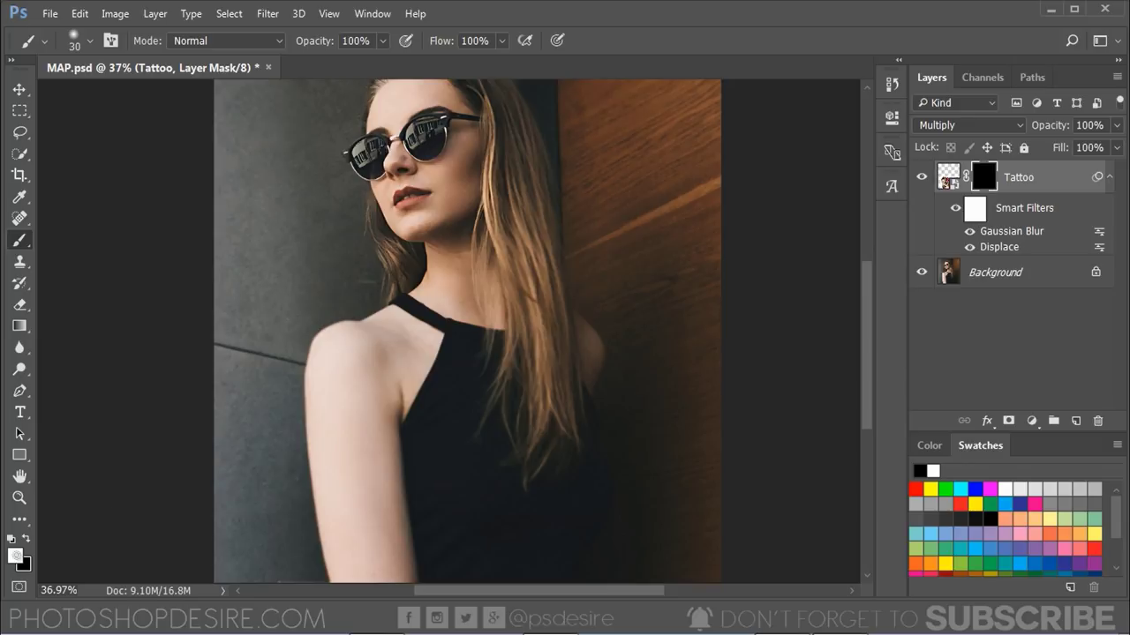
pyautogui.moveTo(358, 442); pyautogui.dragTo(360, 490)
pyautogui.press(']')
pyautogui.press(']')
pyautogui.press(']')
pyautogui.press(']')
pyautogui.press(']')
pyautogui.press(']')
pyautogui.moveTo(341, 433)
pyautogui.mouseDown()
pyautogui.moveTo(358, 502)
pyautogui.moveTo(366, 471)
pyautogui.moveTo(364, 504)
pyautogui.moveTo(350, 509)
pyautogui.moveTo(377, 562)
pyautogui.moveTo(389, 562)
pyautogui.moveTo(372, 386)
pyautogui.moveTo(403, 337)
pyautogui.moveTo(424, 339)
pyautogui.moveTo(398, 380)
pyautogui.moveTo(401, 336)
pyautogui.moveTo(383, 331)
pyautogui.moveTo(330, 356)
pyautogui.moveTo(347, 575)
pyautogui.moveTo(365, 545)
pyautogui.moveTo(345, 338)
pyautogui.moveTo(330, 452)
pyautogui.moveTo(348, 580)
pyautogui.moveTo(330, 353)
pyautogui.moveTo(421, 338)
pyautogui.moveTo(384, 415)
pyautogui.moveTo(393, 359)
pyautogui.mouseUp()
# - Refine the tattoo's edge along the shoulder with a 20 px brush
pyautogui.scroll(-1, 363, 423)
pyautogui.scroll(3, 364, 423)
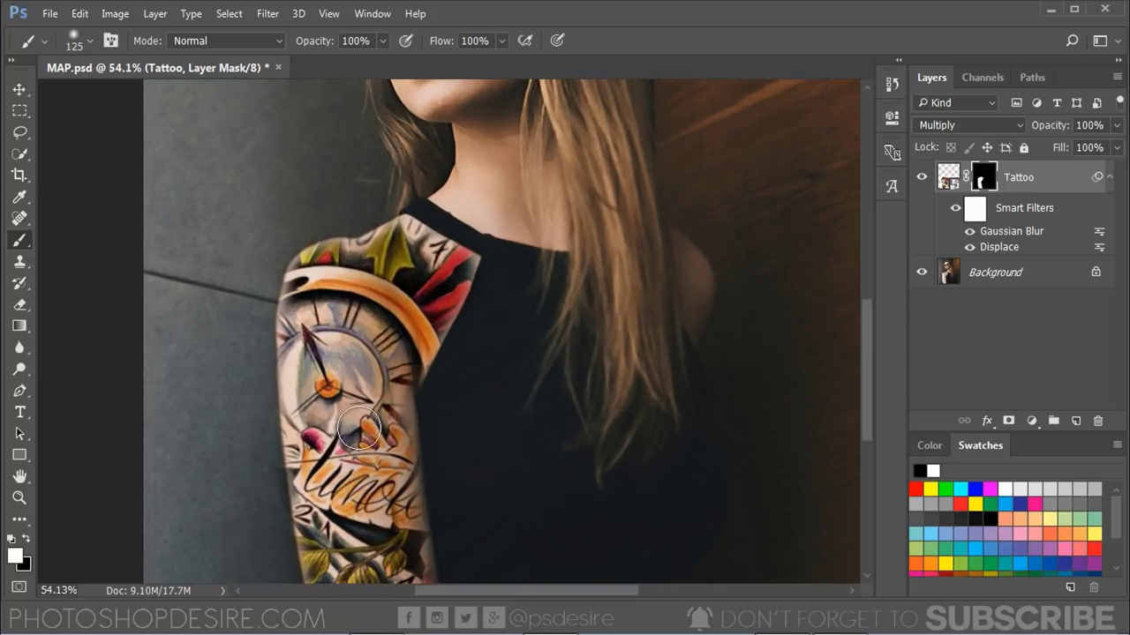
pyautogui.scroll(-1, 870, 391)
pyautogui.scroll(2, 340, 397)
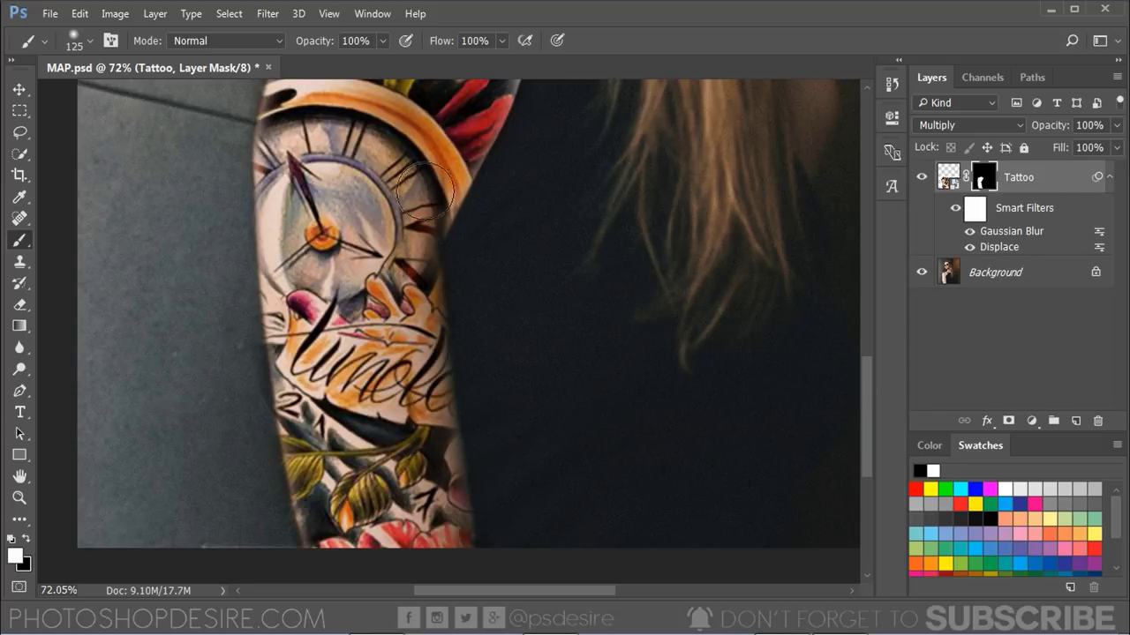
pyautogui.scroll(-1, 410, 110)
pyautogui.scroll(-2, 341, 331)
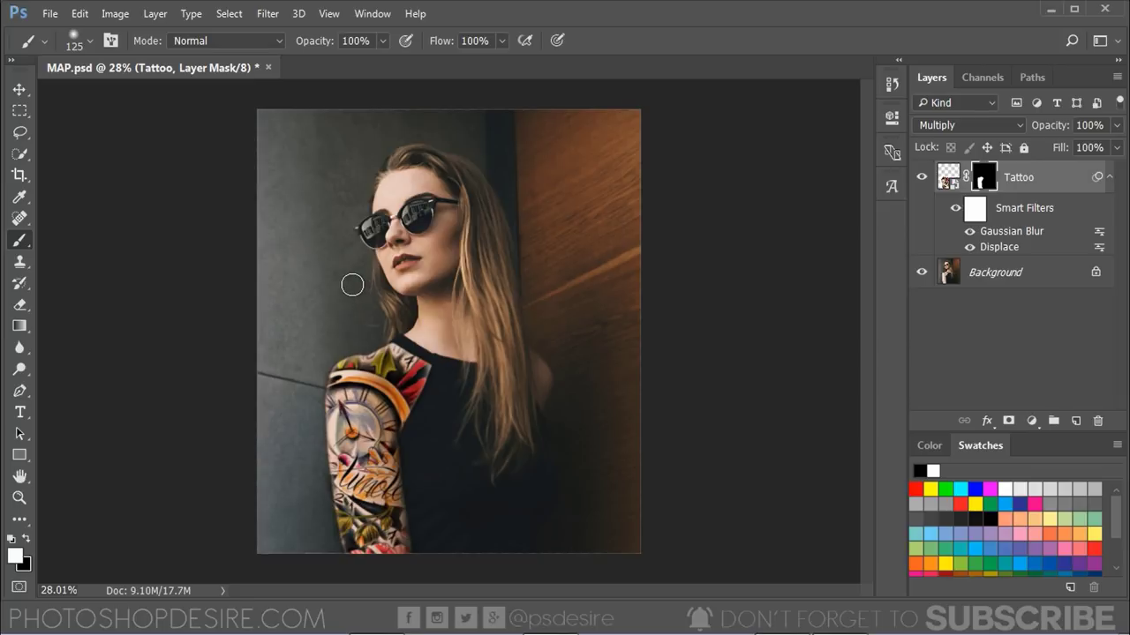
pyautogui.scroll(4, 352, 285)
pyautogui.press('[')
pyautogui.press('[')
pyautogui.press('[')
pyautogui.press('[')
pyautogui.press('[')
pyautogui.press('[')
pyautogui.press('[')
pyautogui.press('[')
pyautogui.press('[')
pyautogui.moveTo(404, 353)
pyautogui.mouseDown()
pyautogui.moveTo(468, 312)
pyautogui.moveTo(488, 319)
pyautogui.moveTo(396, 528)
pyautogui.mouseUp()
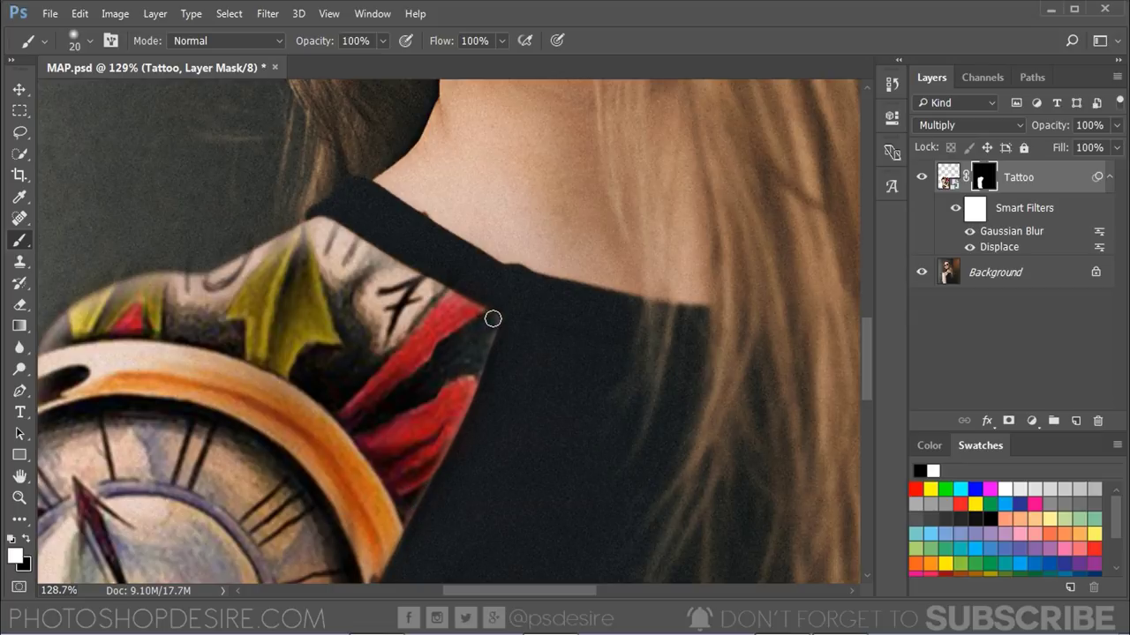
pyautogui.scroll(-4, 386, 527)
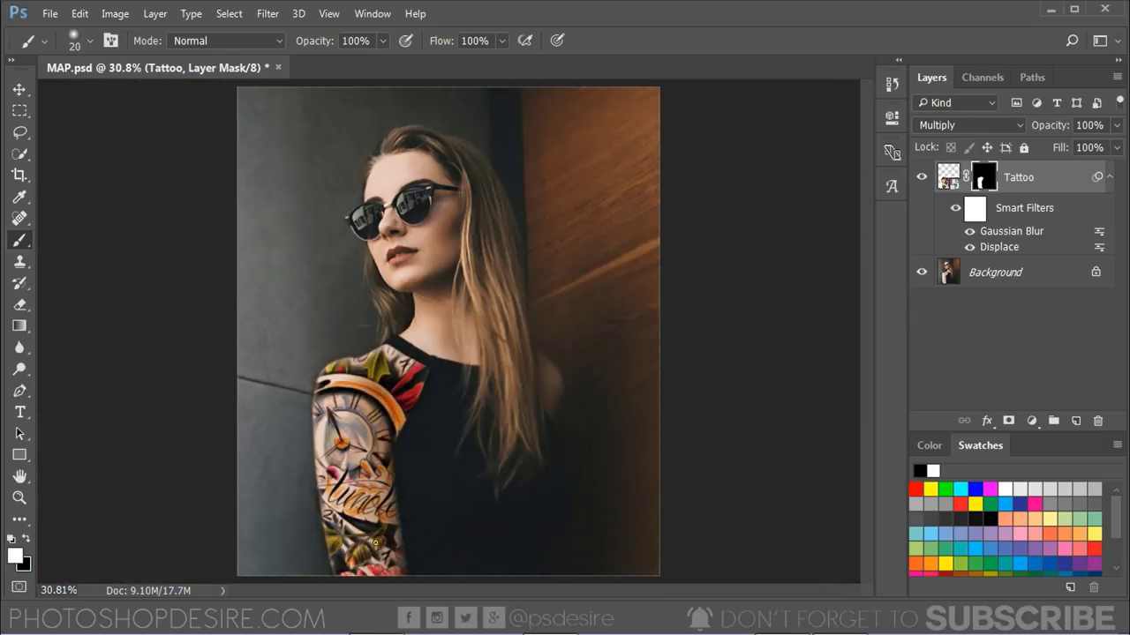
pyautogui.scroll(4, 375, 542)
pyautogui.scroll(-3, 585, 479)
# - Touch up the tattoo's lower-left edge with a 40 px brush, switching between black and white
pyautogui.press(']')
pyautogui.press(']')
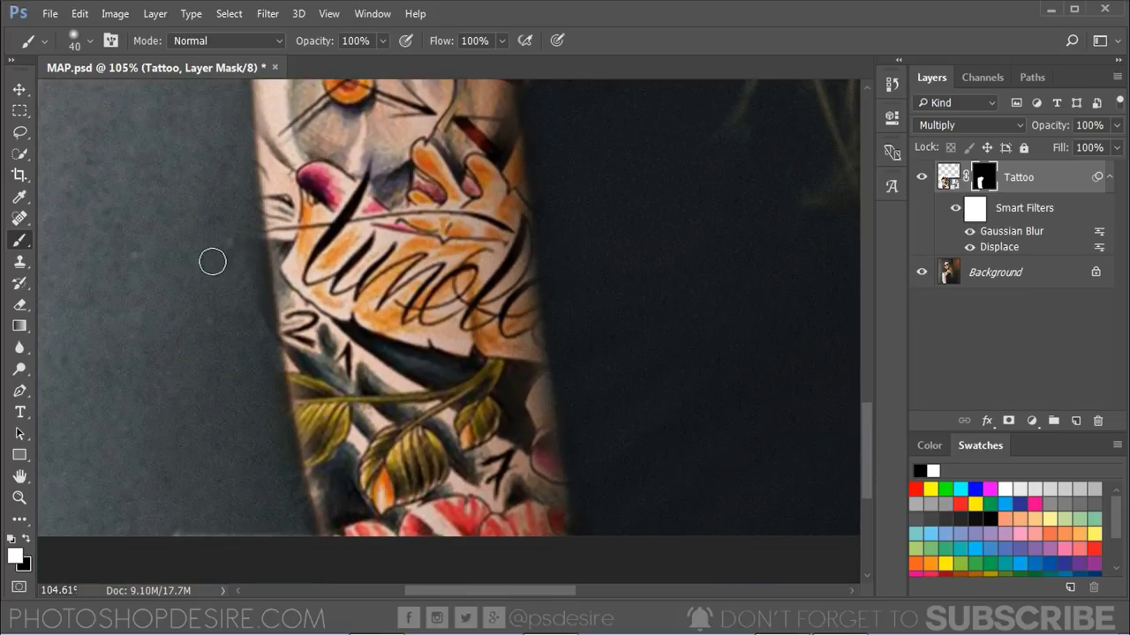
pyautogui.click(28, 540)
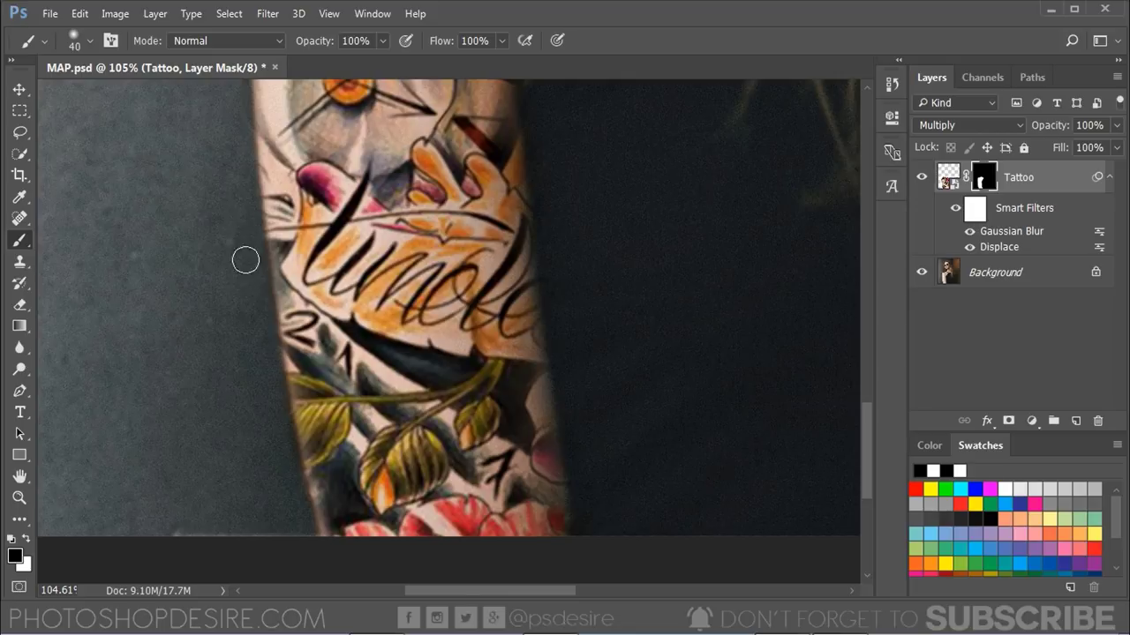
pyautogui.scroll(-3, 257, 363)
pyautogui.scroll(4, 373, 283)
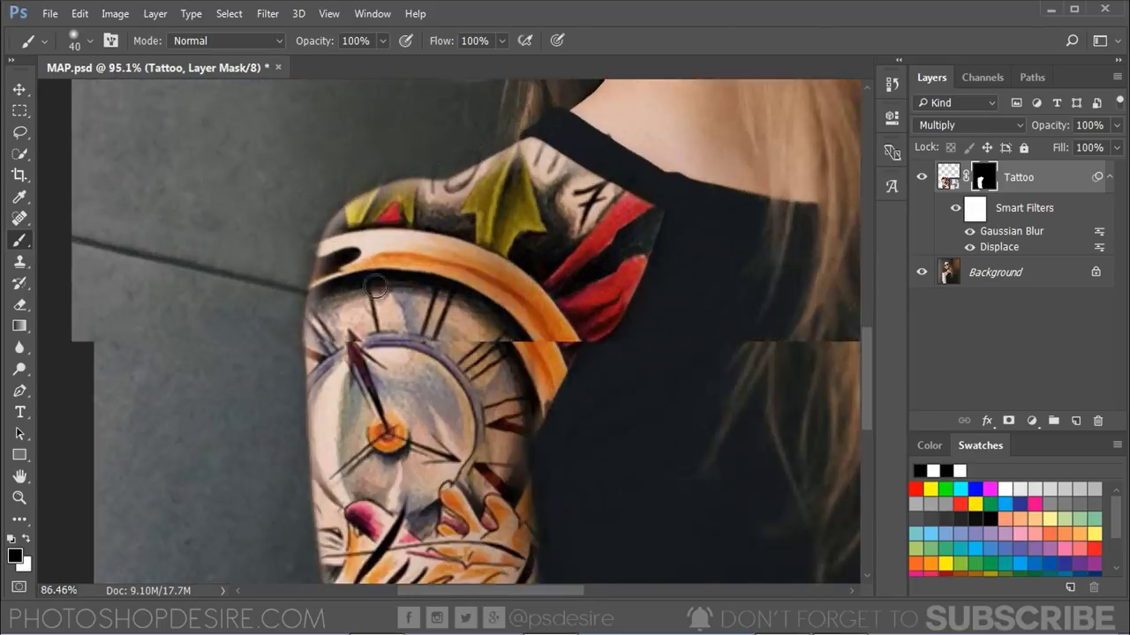
pyautogui.scroll(1, 373, 282)
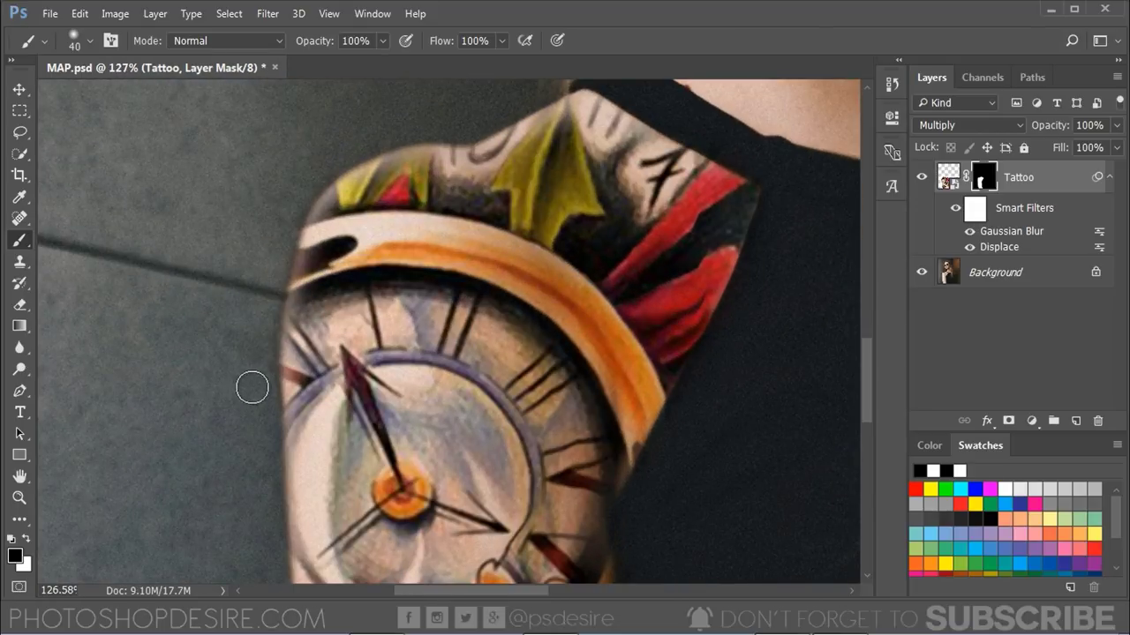
pyautogui.press('x')
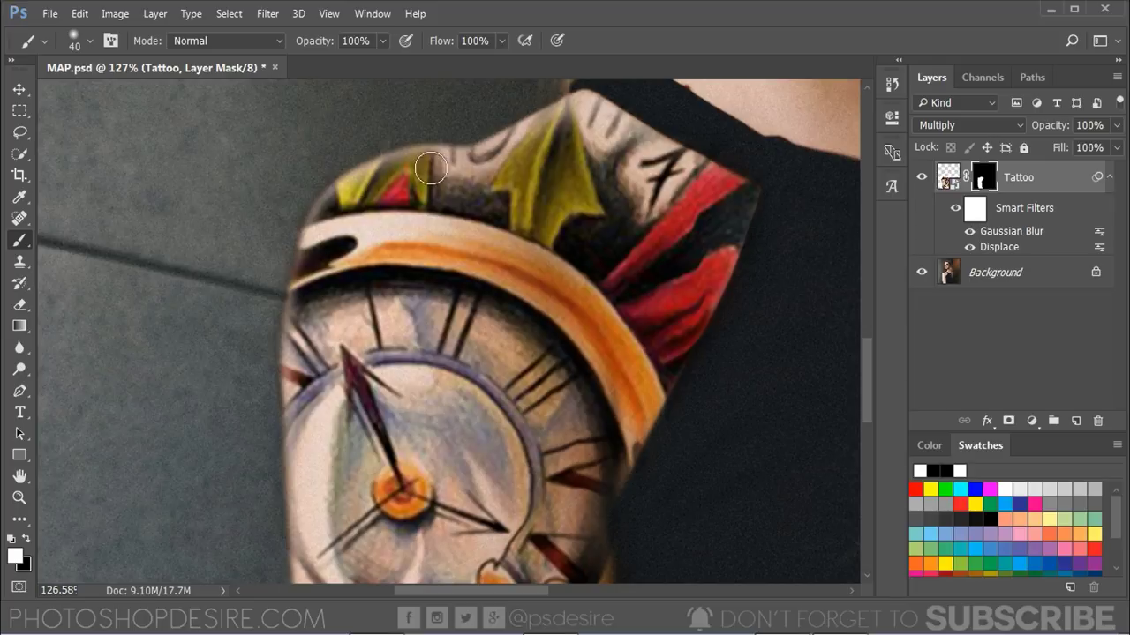
pyautogui.scroll(-4, 662, 216)
pyautogui.scroll(2, 570, 406)
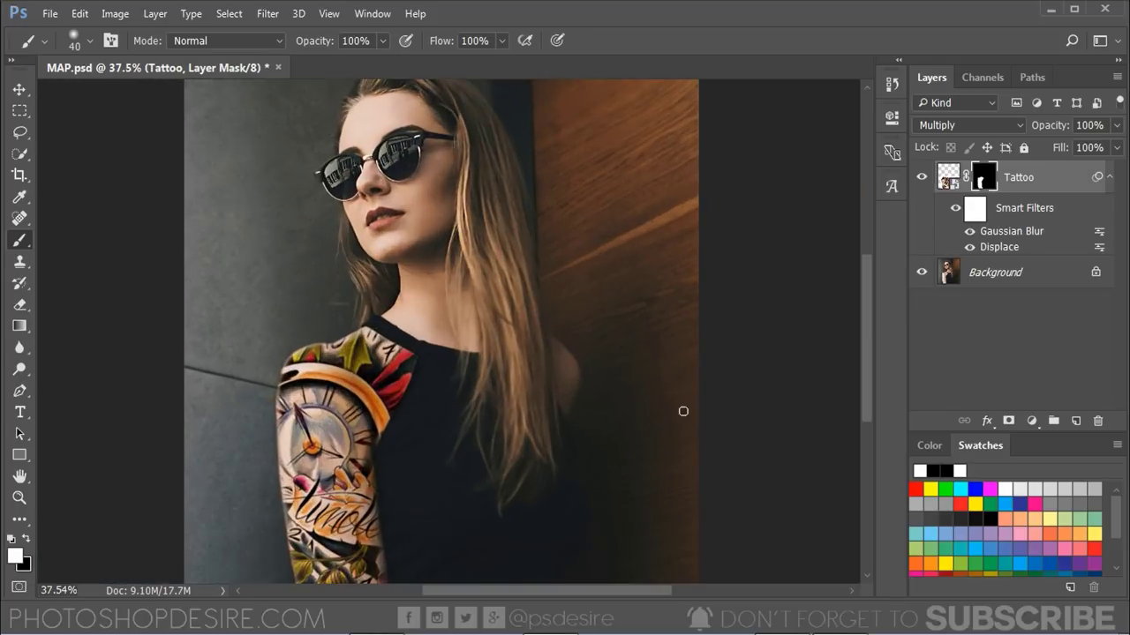
pyautogui.scroll(-3, 848, 362)
pyautogui.scroll(4, 244, 462)
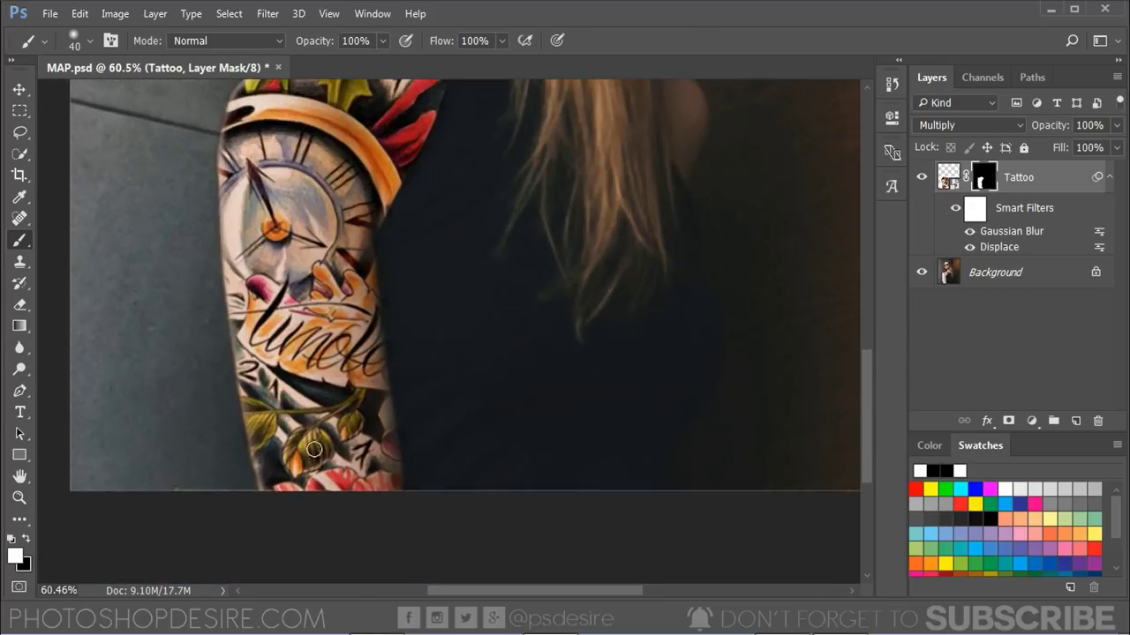
pyautogui.moveTo(226, 492); pyautogui.dragTo(234, 542)
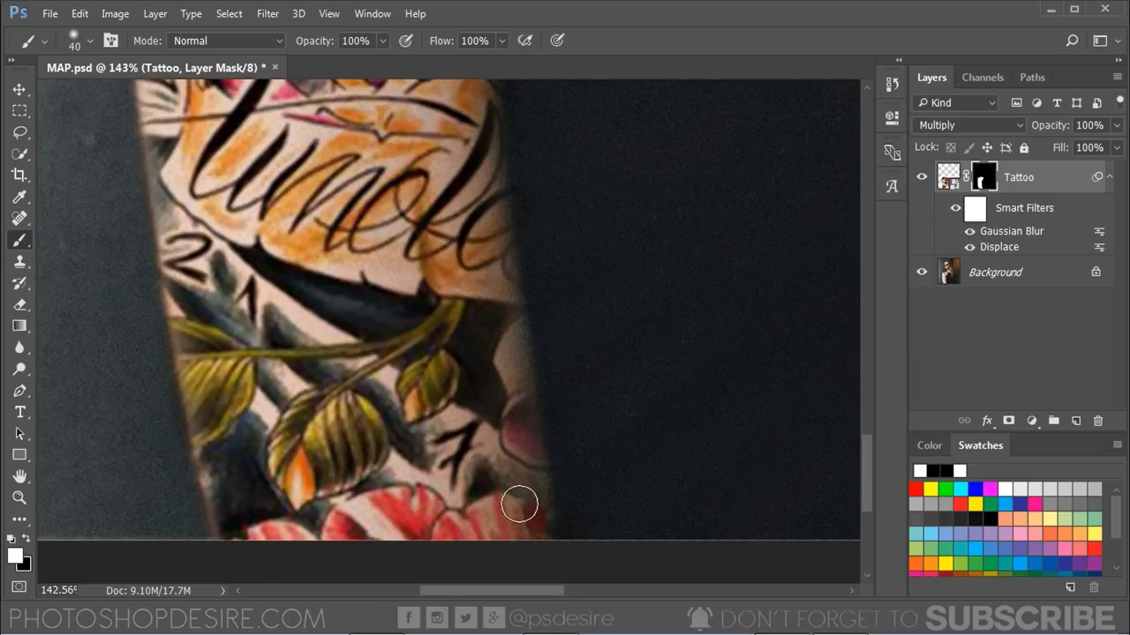
pyautogui.scroll(-5, 424, 158)
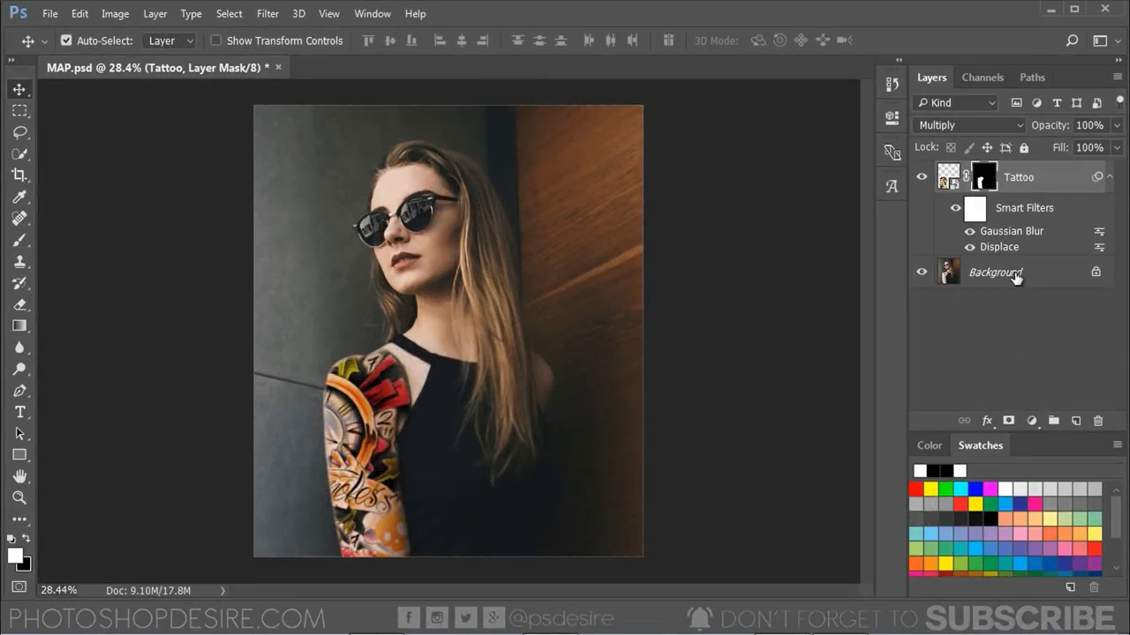
# - Duplicate the Background as a layer named Noise and drag it above the Tattoo layer
pyautogui.click(1016, 277)
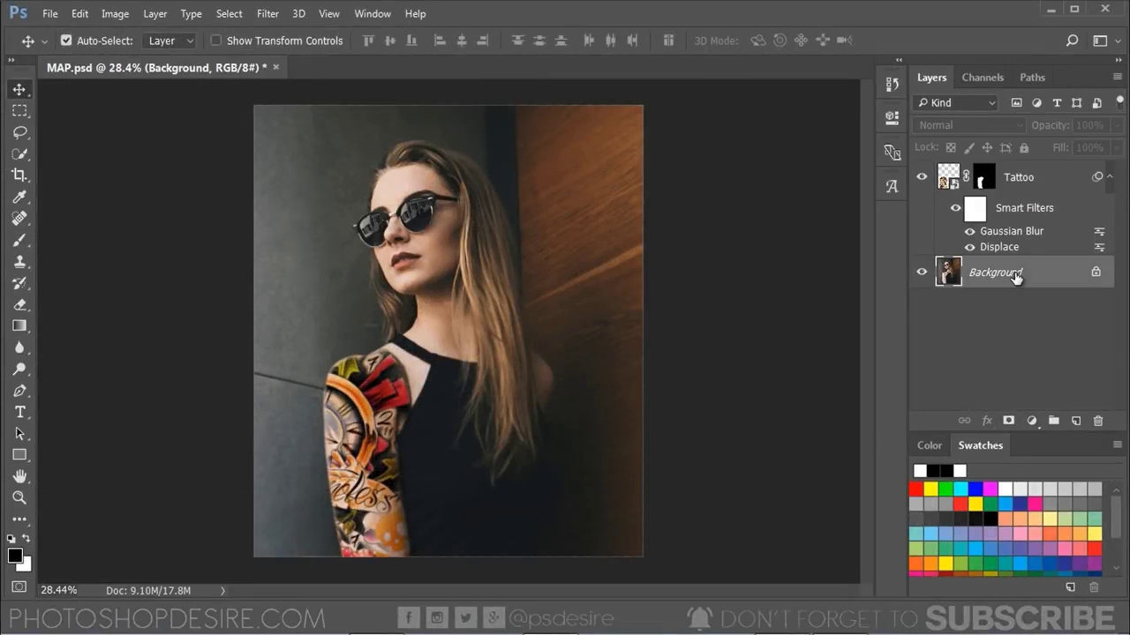
pyautogui.rightClick(1016, 278)
pyautogui.click(979, 312)
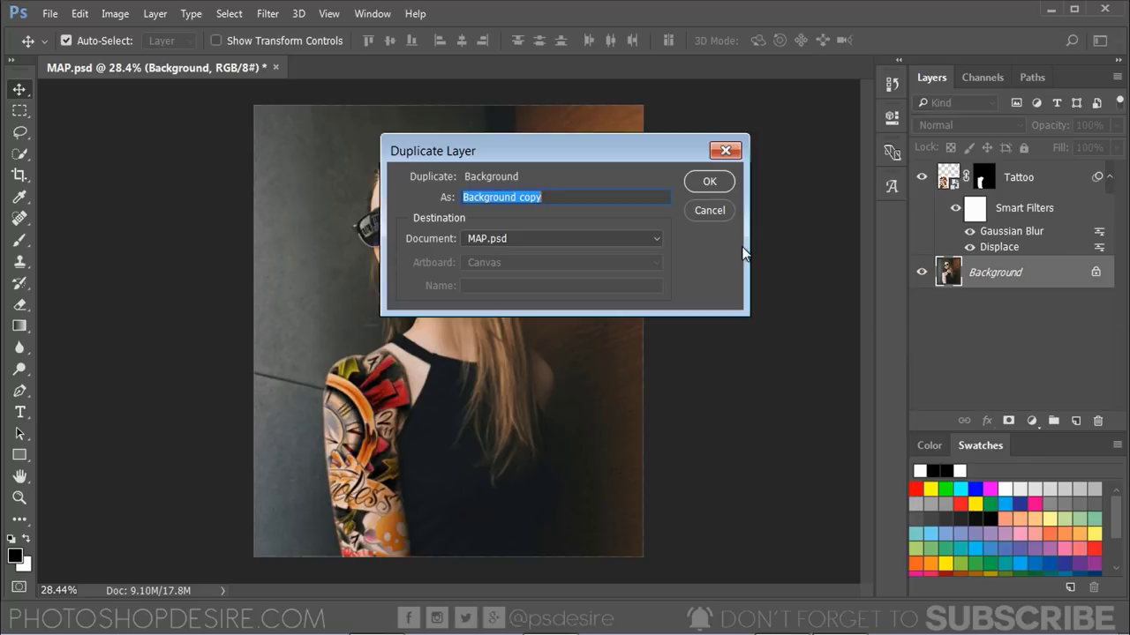
pyautogui.write('Noise')
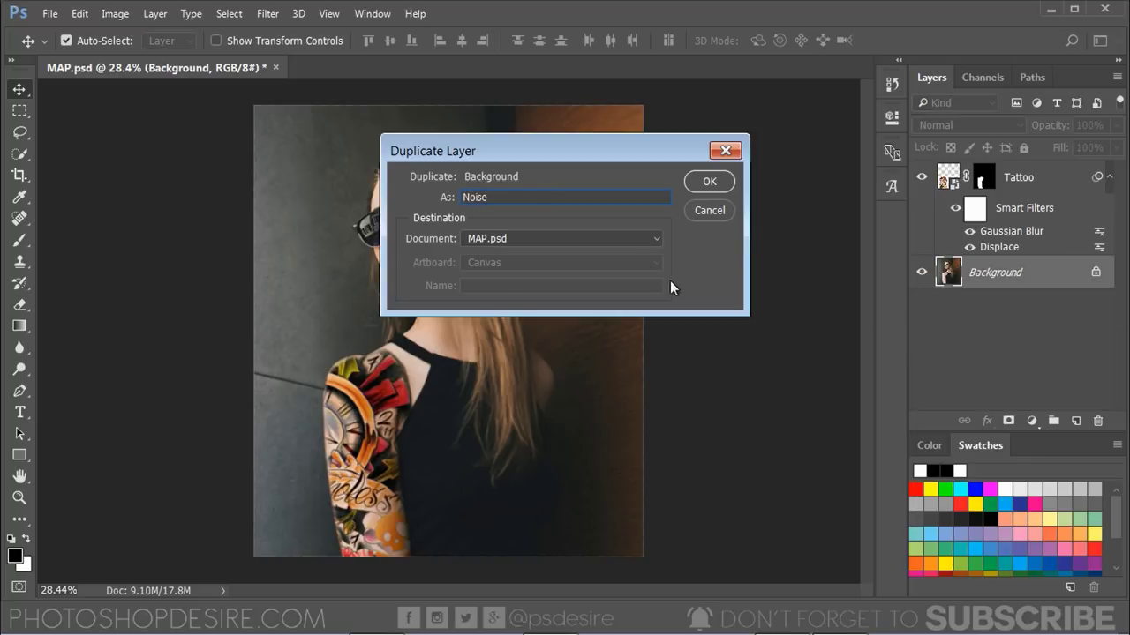
pyautogui.click(698, 181)
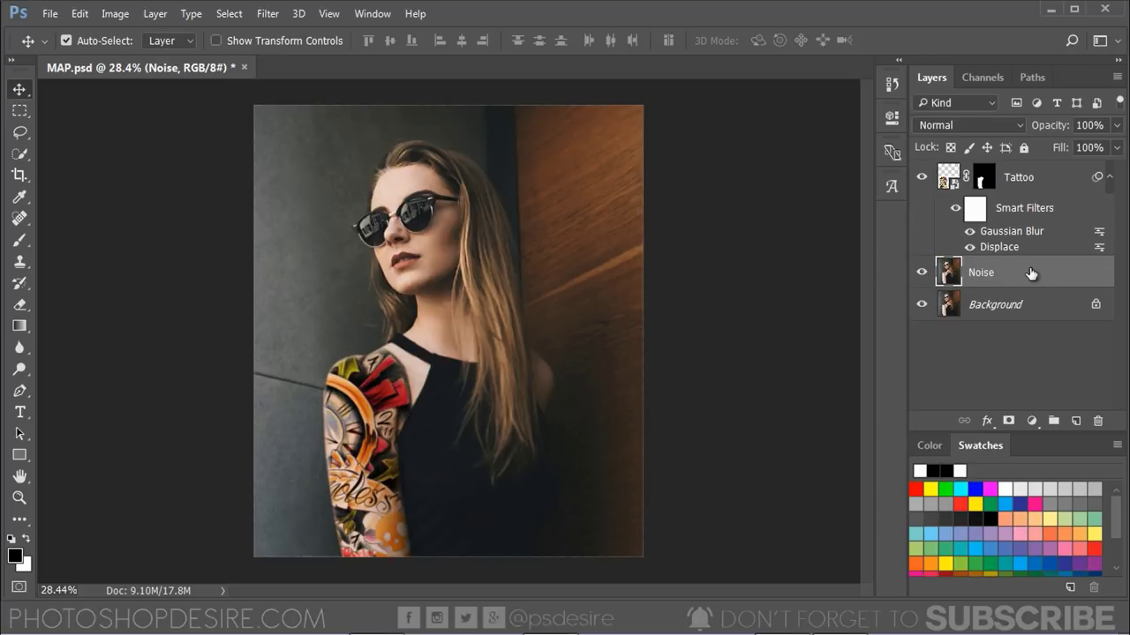
pyautogui.moveTo(1033, 275); pyautogui.dragTo(1043, 163)
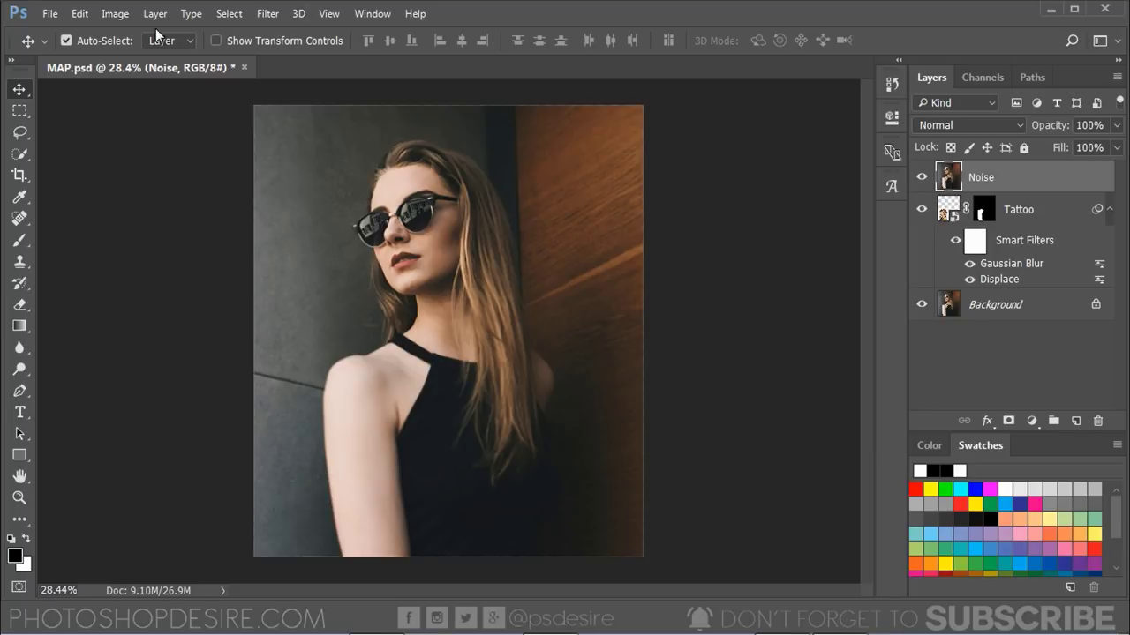
# - Desaturate the Noise layer, set its blend mode to Screen, and convert it to a Smart Object
pyautogui.click(115, 13)
pyautogui.moveTo(217, 63)
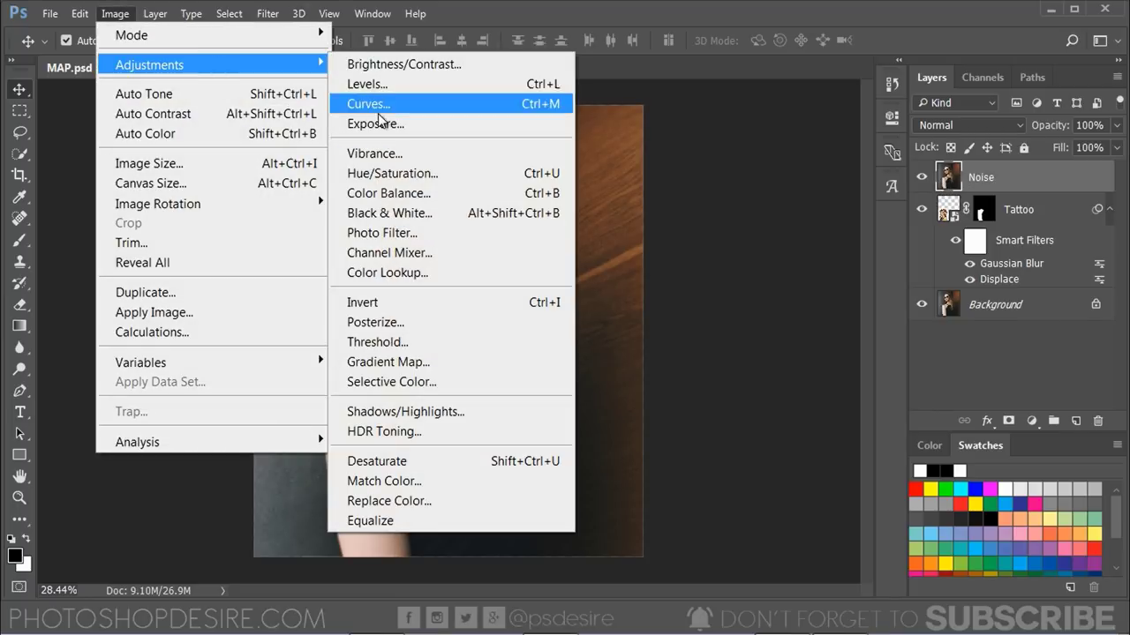
pyautogui.click(466, 459)
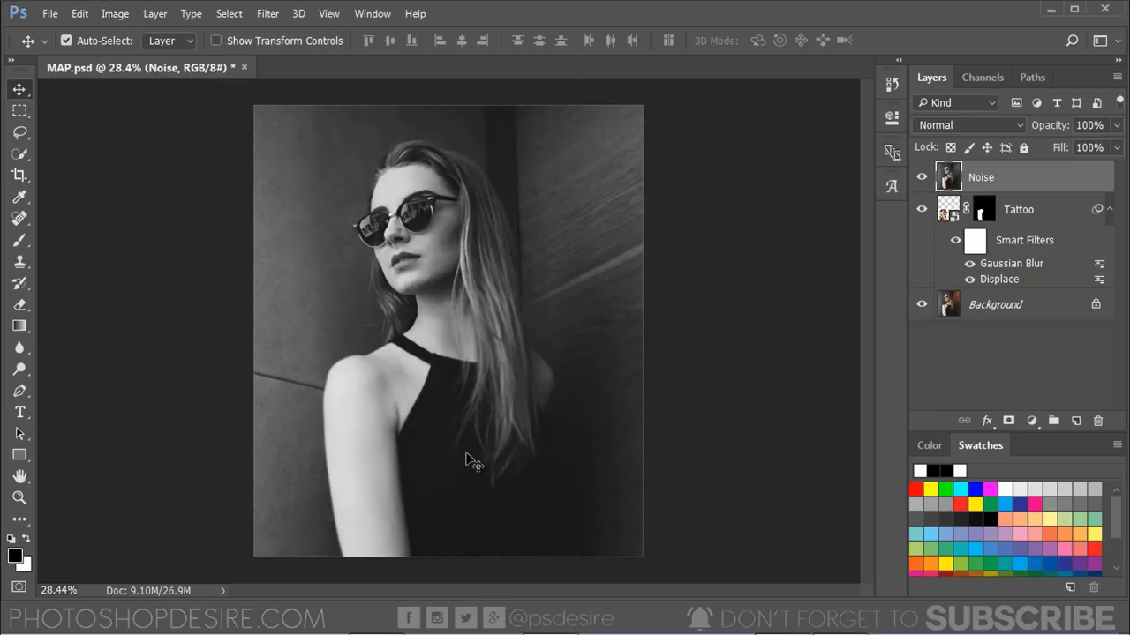
pyautogui.click(969, 122)
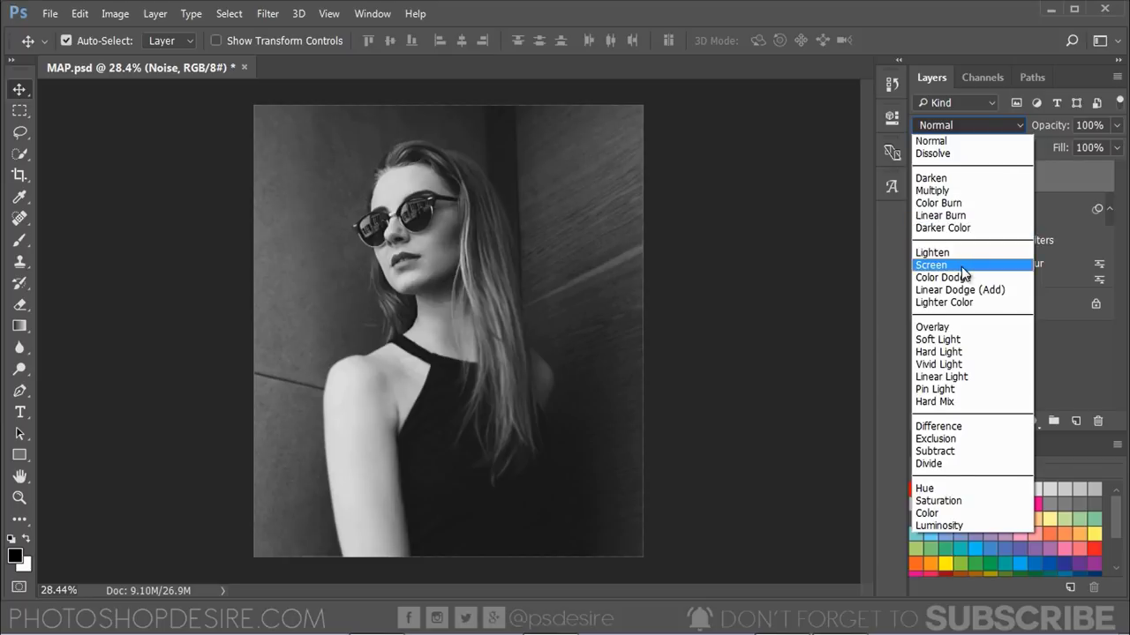
pyautogui.click(932, 265)
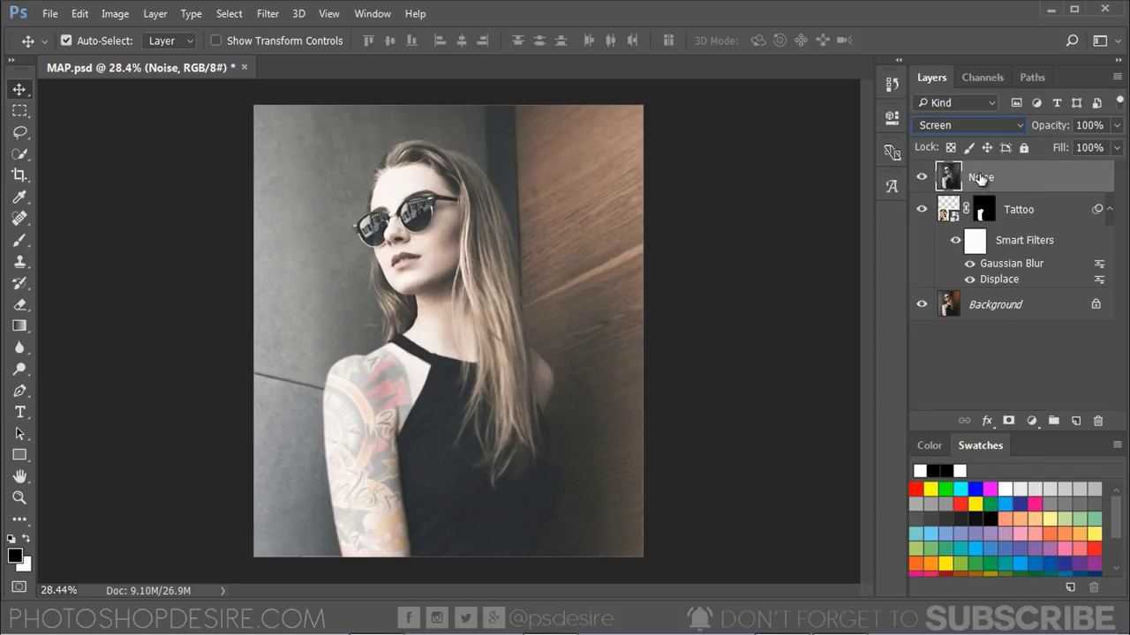
pyautogui.rightClick(982, 179)
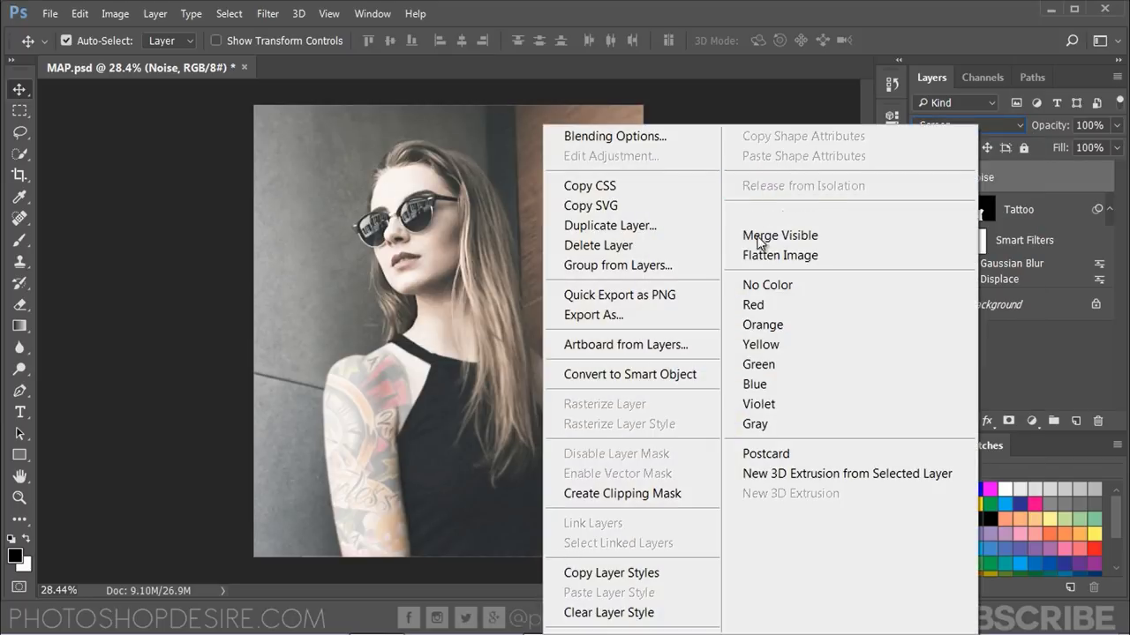
pyautogui.click(709, 375)
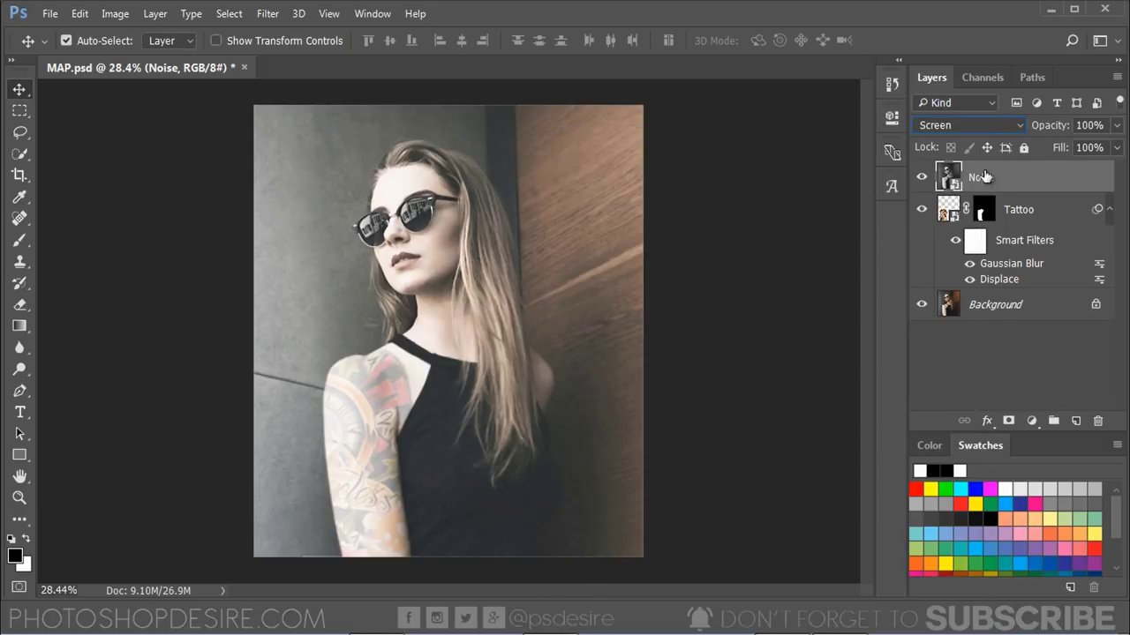
pyautogui.click(268, 15)
# - Add Noise to the Noise layer at 5.82%, Uniform distribution, Monochromatic
pyautogui.moveTo(529, 309)
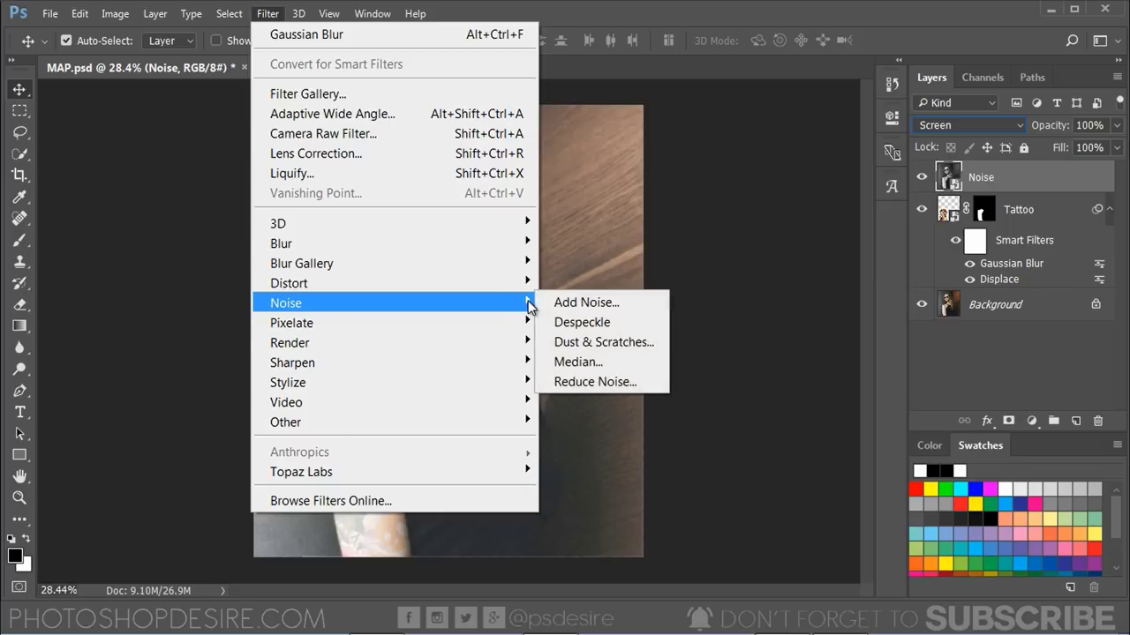
pyautogui.click(635, 308)
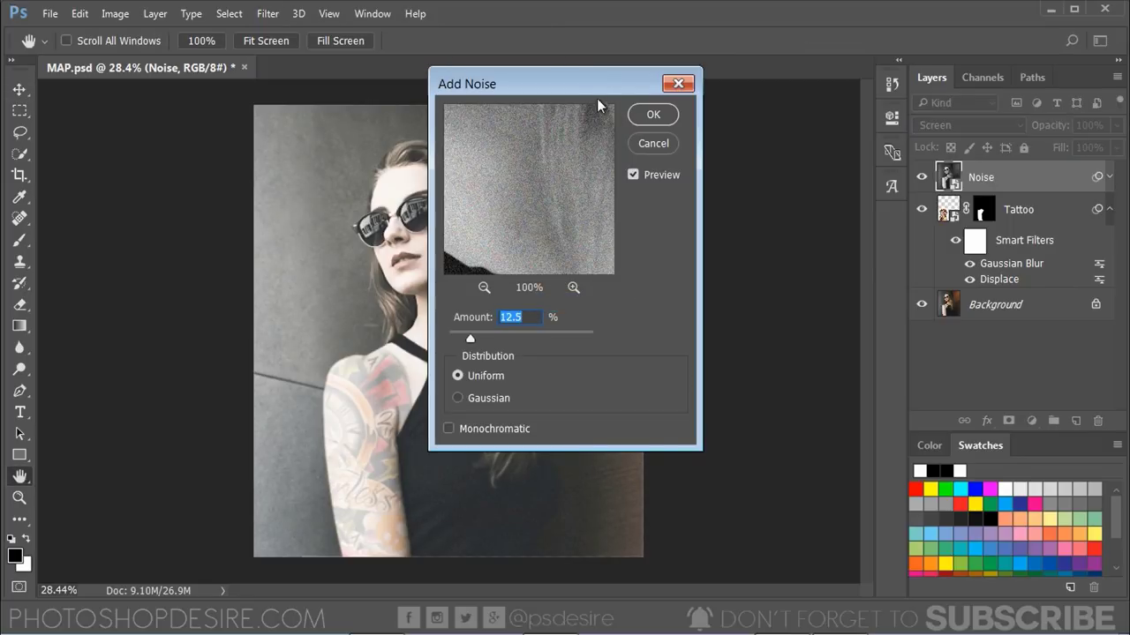
pyautogui.moveTo(595, 89); pyautogui.dragTo(760, 88)
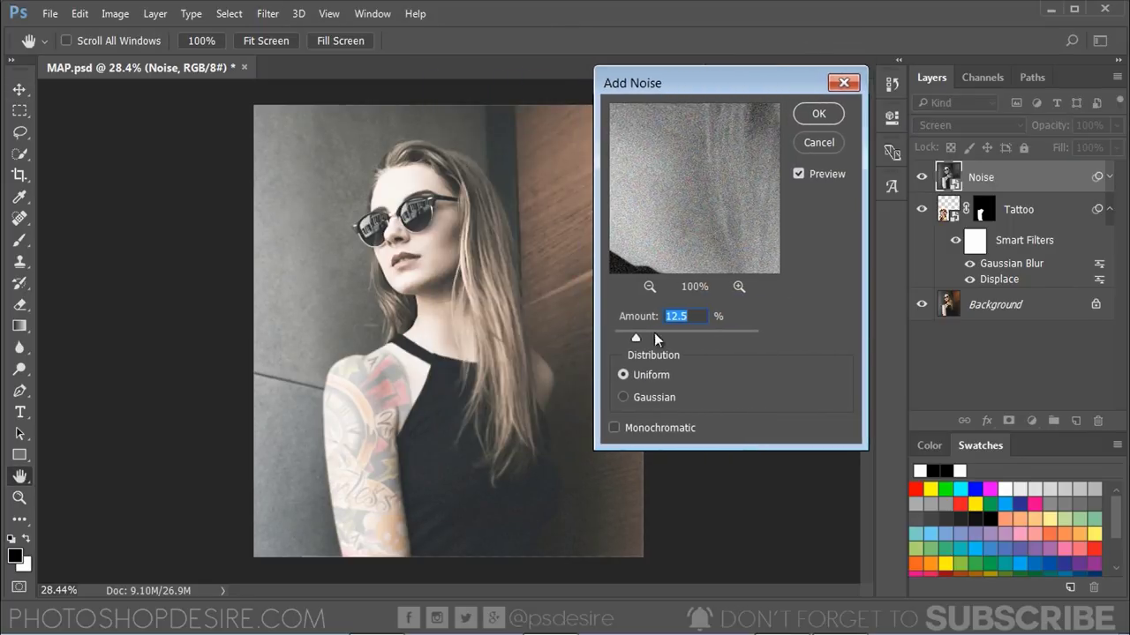
pyautogui.moveTo(636, 335); pyautogui.dragTo(623, 340)
pyautogui.click(628, 425)
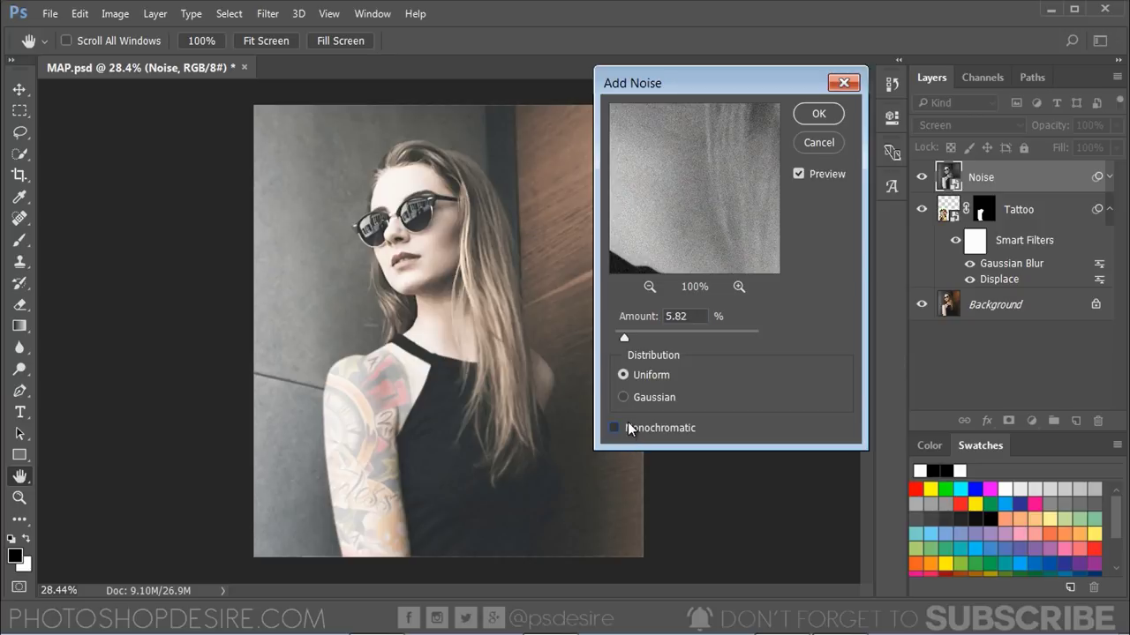
# - Apply Add Noise, clip the Noise layer to the Tattoo layer, and set its opacity to 25%
pyautogui.click(813, 114)
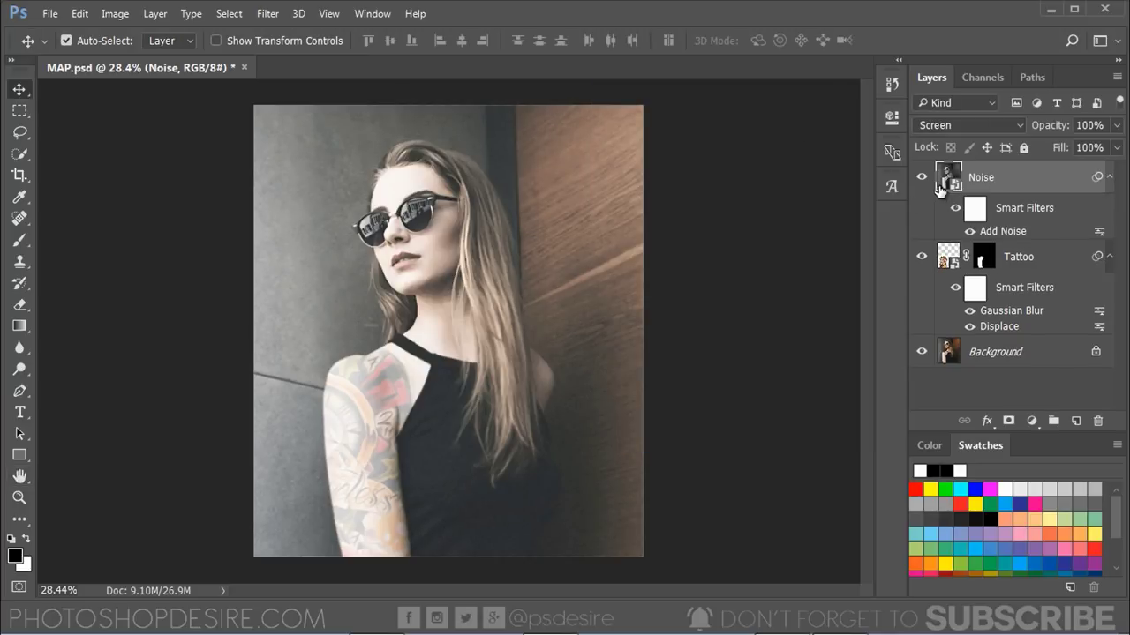
pyautogui.moveTo(1058, 130); pyautogui.dragTo(1021, 129)
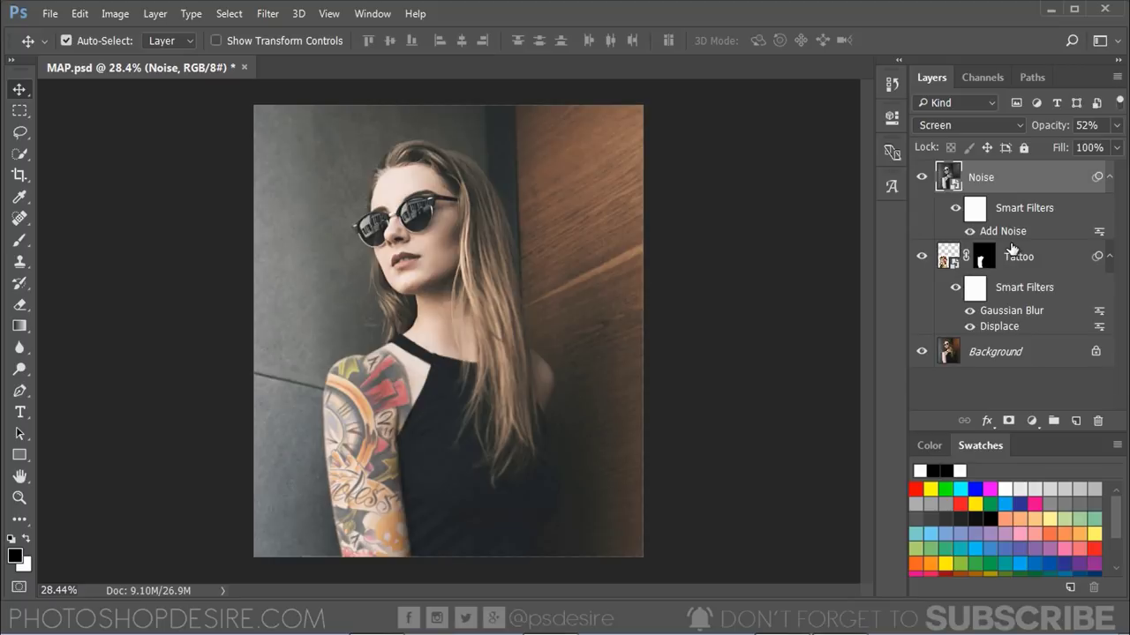
pyautogui.rightClick(998, 182)
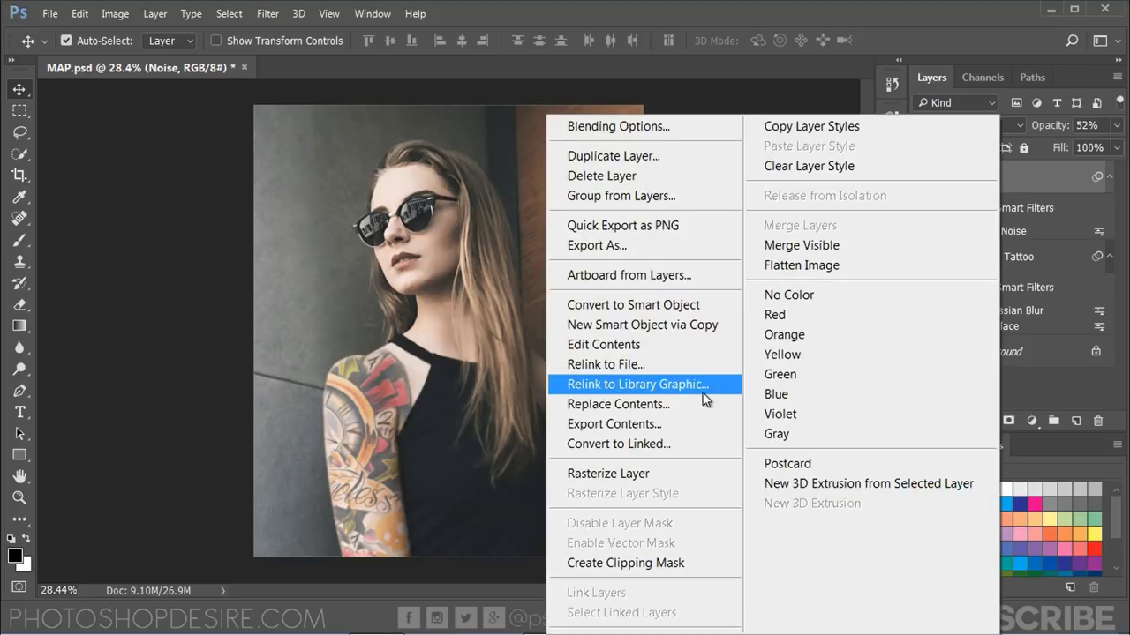
pyautogui.click(719, 561)
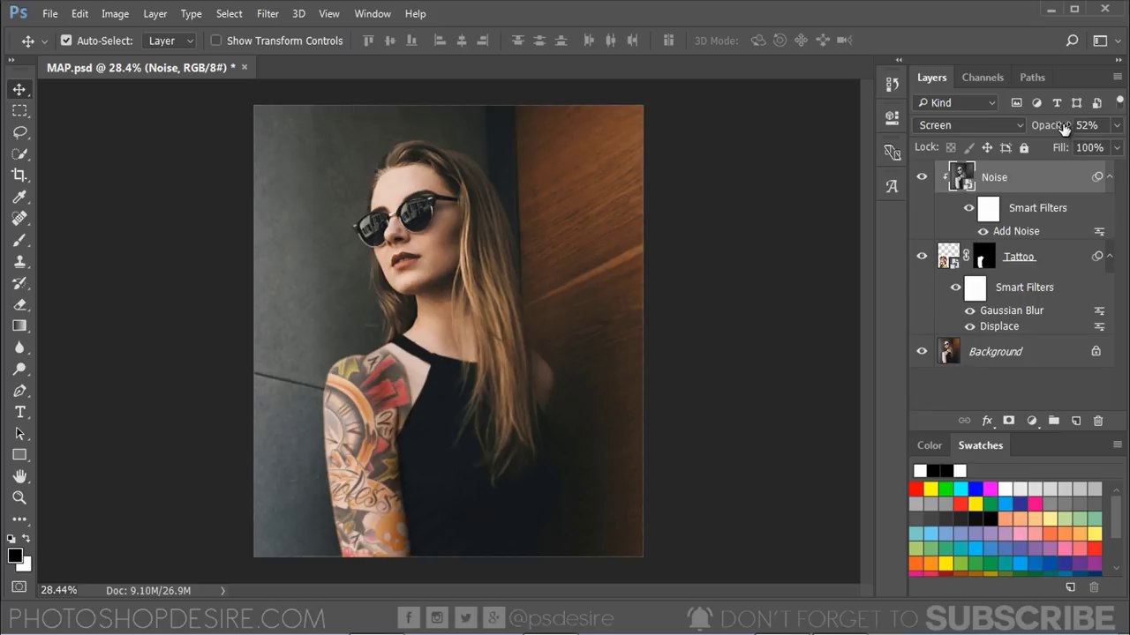
pyautogui.moveTo(1064, 128); pyautogui.dragTo(1049, 128)
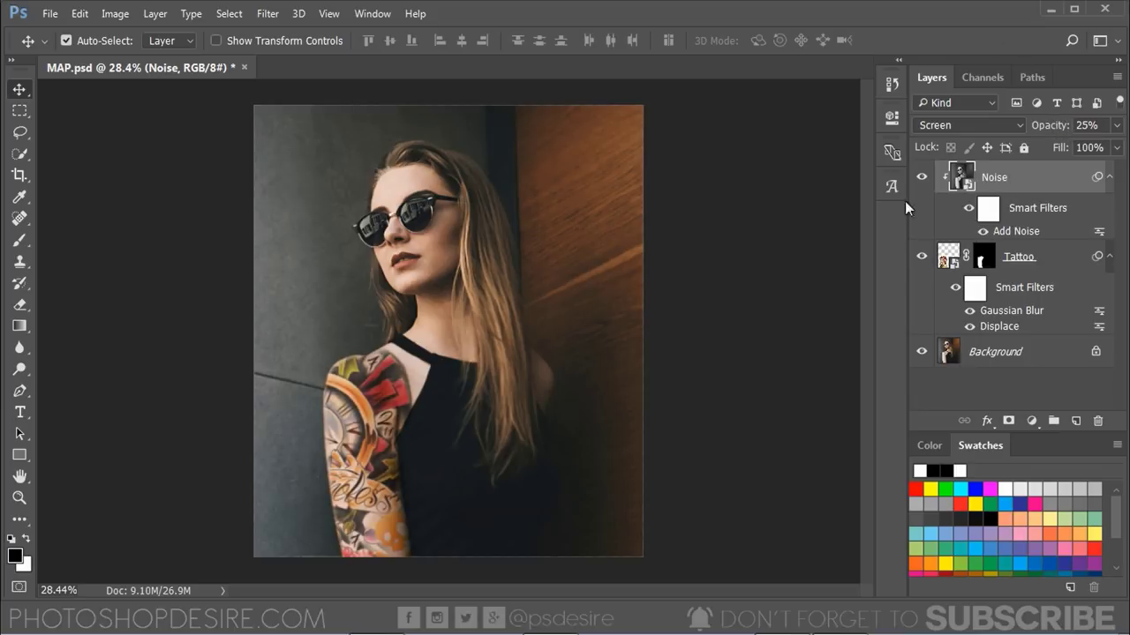
# - Toggle the Noise and Background layers to compare the grain, then raise Noise opacity to 40%
pyautogui.click(922, 177)
pyautogui.click(923, 178)
pyautogui.click(922, 177)
pyautogui.click(922, 178)
pyautogui.keyDown('alt'); pyautogui.click(922, 355); pyautogui.keyUp('alt')
pyautogui.keyDown('alt'); pyautogui.click(922, 355); pyautogui.keyUp('alt')
pyautogui.keyDown('alt'); pyautogui.click(921, 355); pyautogui.keyUp('alt')
pyautogui.keyDown('alt'); pyautogui.click(920, 356); pyautogui.keyUp('alt')
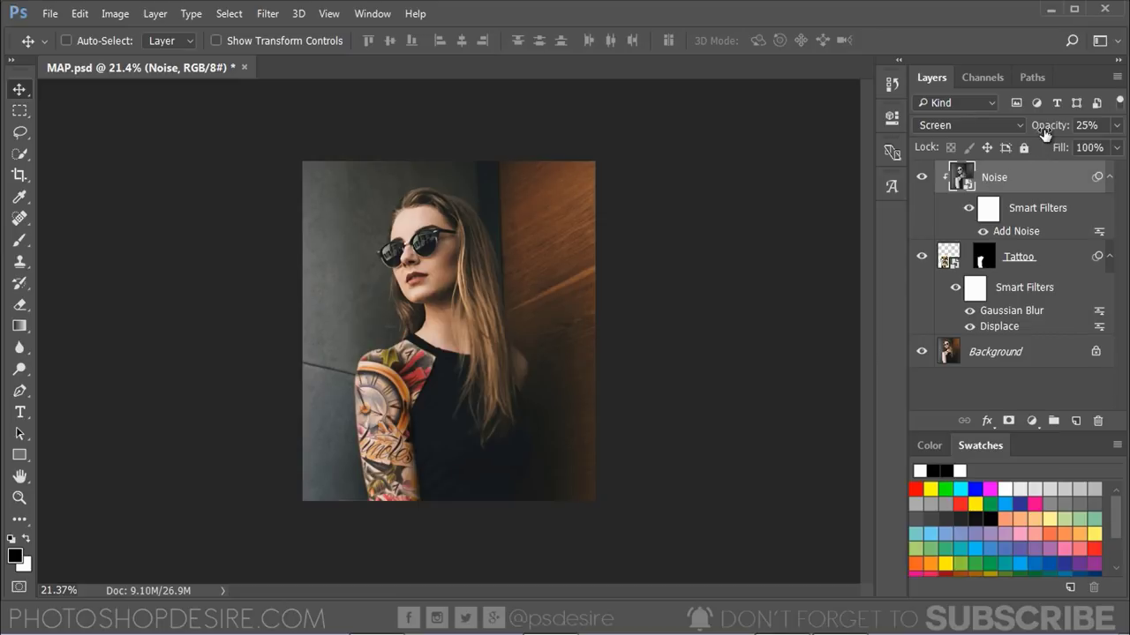
pyautogui.moveTo(1045, 133); pyautogui.dragTo(1054, 133)
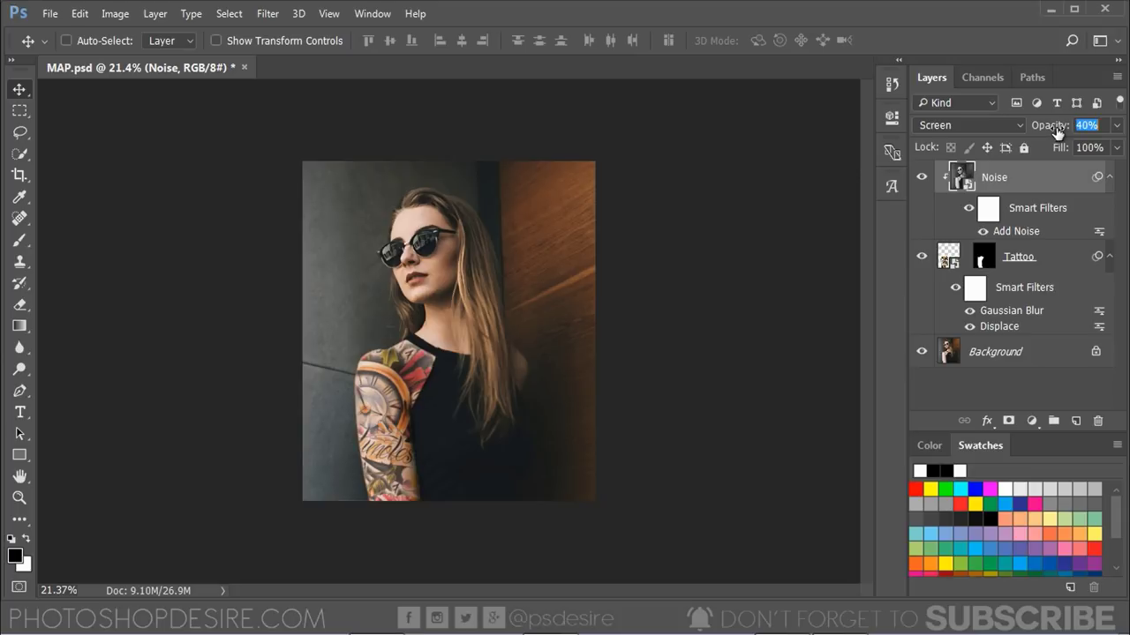
pyautogui.press('Return')
pyautogui.click(958, 375)
pyautogui.scroll(3, 586, 380)
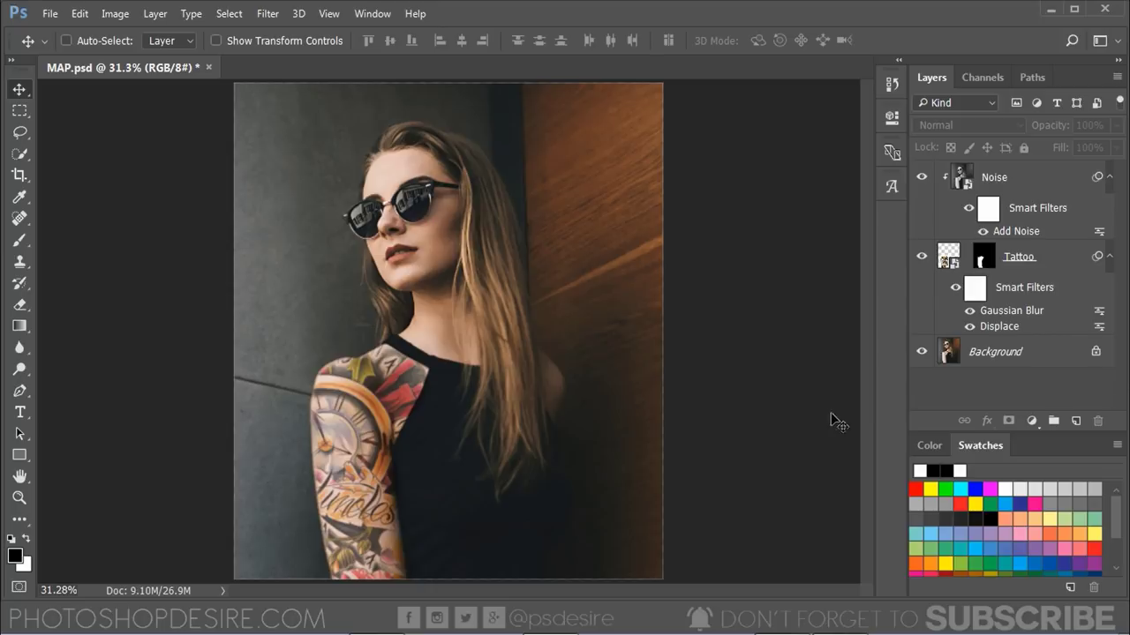
pyautogui.keyDown('alt'); pyautogui.click(922, 352); pyautogui.keyUp('alt')
pyautogui.keyDown('alt'); pyautogui.click(921, 351); pyautogui.keyUp('alt')
pyautogui.keyDown('alt'); pyautogui.click(921, 351); pyautogui.keyUp('alt')
pyautogui.keyDown('alt'); pyautogui.click(921, 351); pyautogui.keyUp('alt')
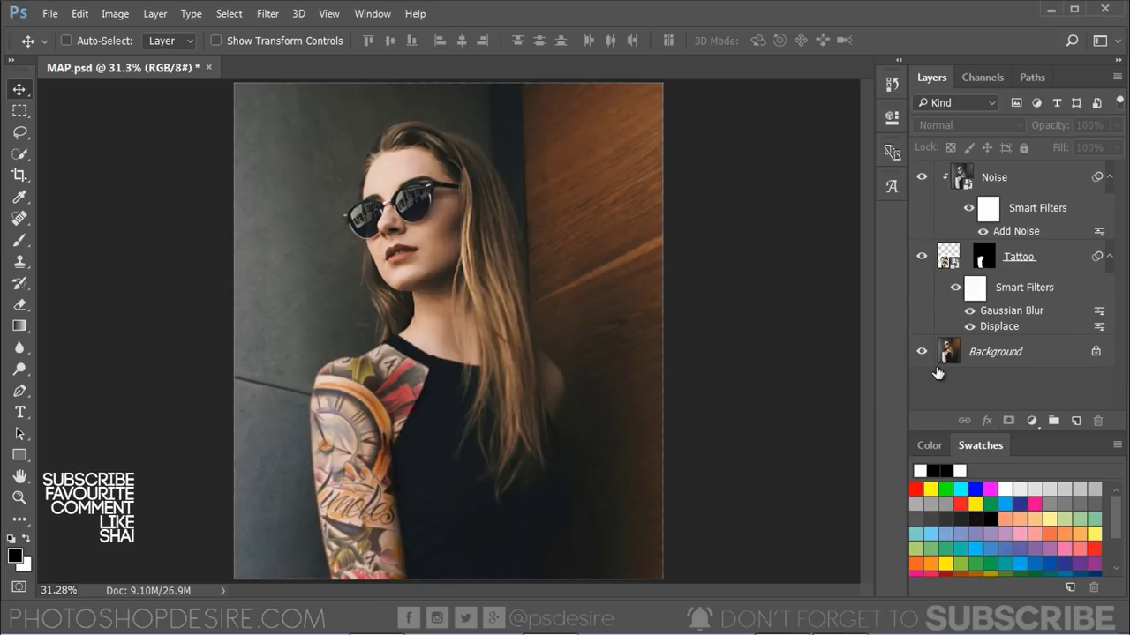